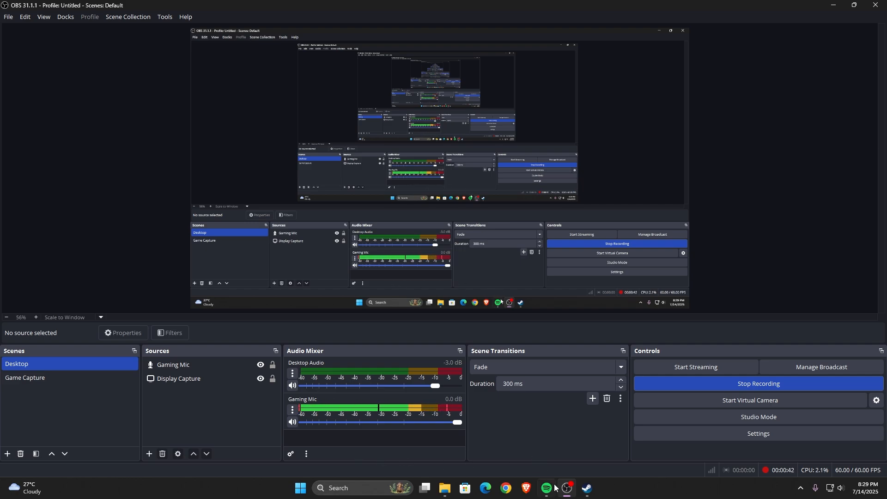
{"action": "mouse_move", "coordinate": [568, 495]}
{"action": "right_click", "coordinate": [40, 364]}
{"action": "mouse_move", "coordinate": [99, 269]}
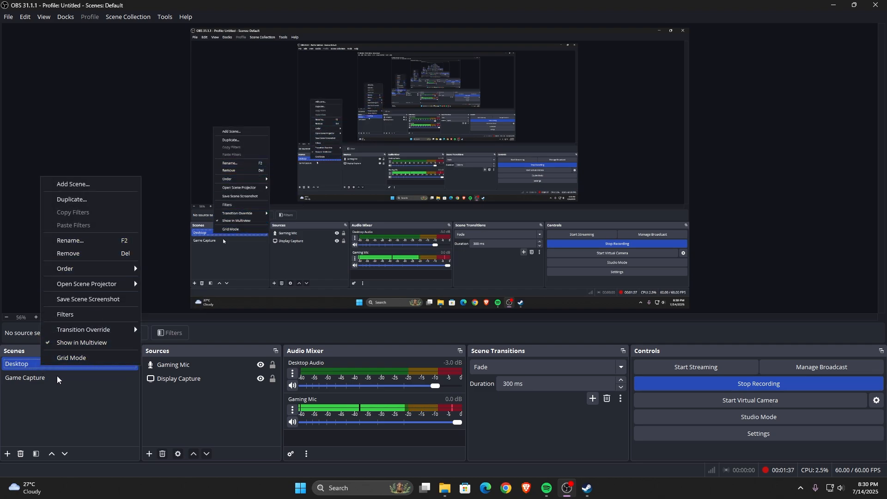
{"action": "left_click", "coordinate": [64, 403]}
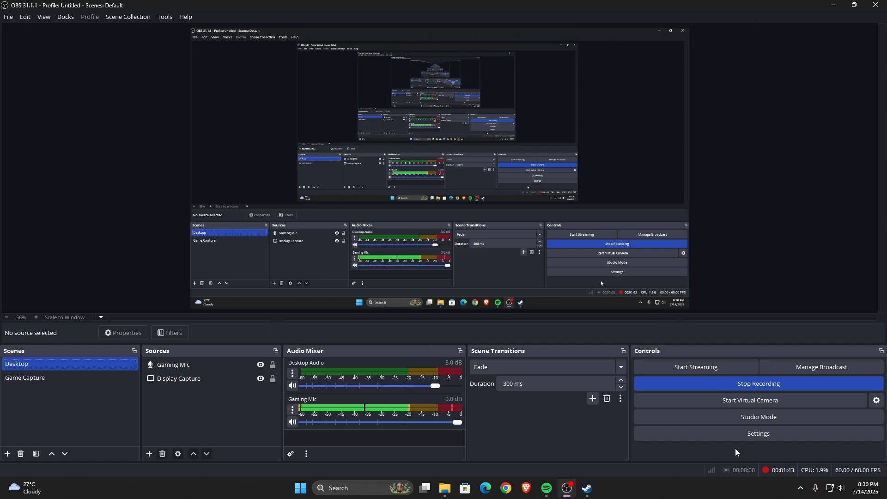
- Open the settings and review the stream service and the streaming encoder settings of the output
{"action": "left_click", "coordinate": [761, 438]}
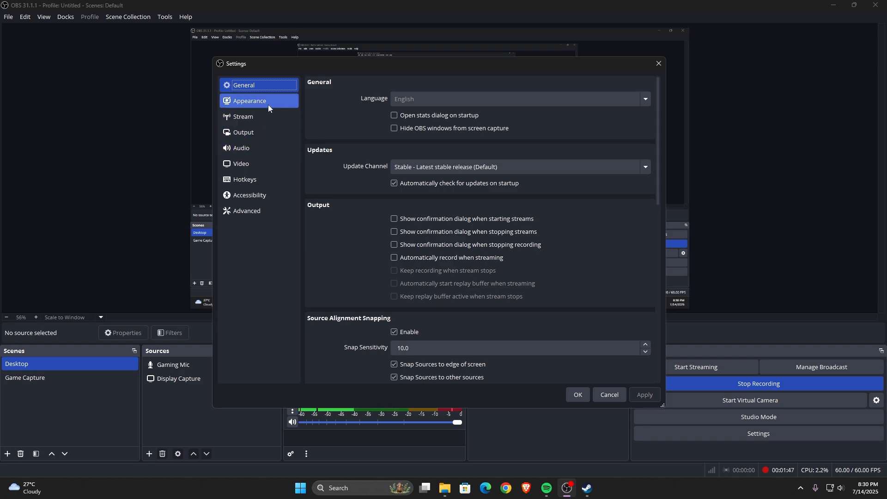
{"action": "left_click", "coordinate": [271, 118]}
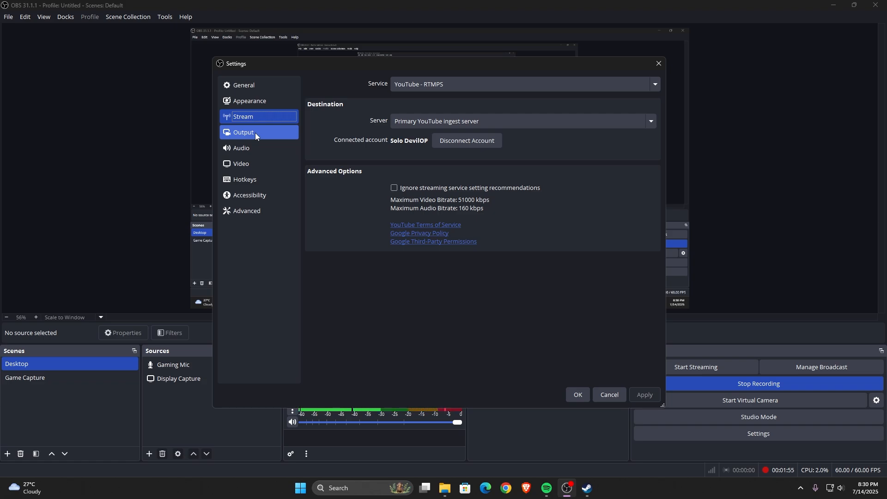
{"action": "left_click", "coordinate": [255, 134]}
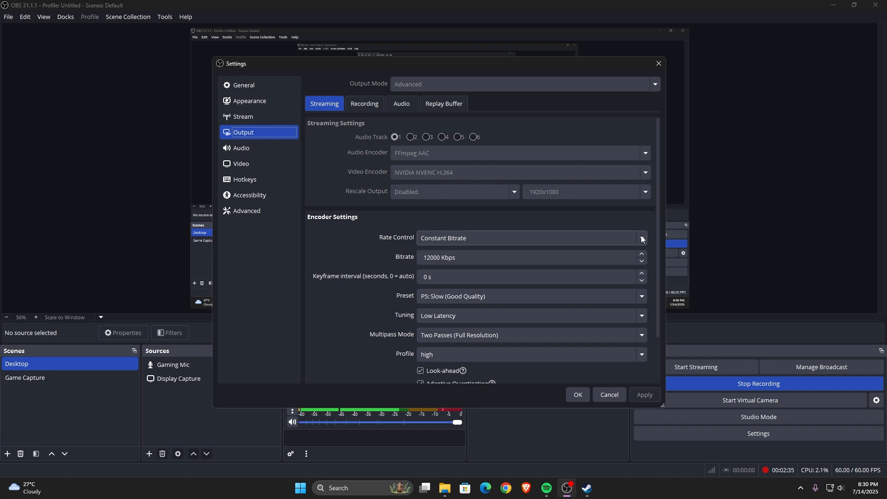
{"action": "left_click_drag", "start_coordinate": [658, 242], "coordinate": [645, 286]}
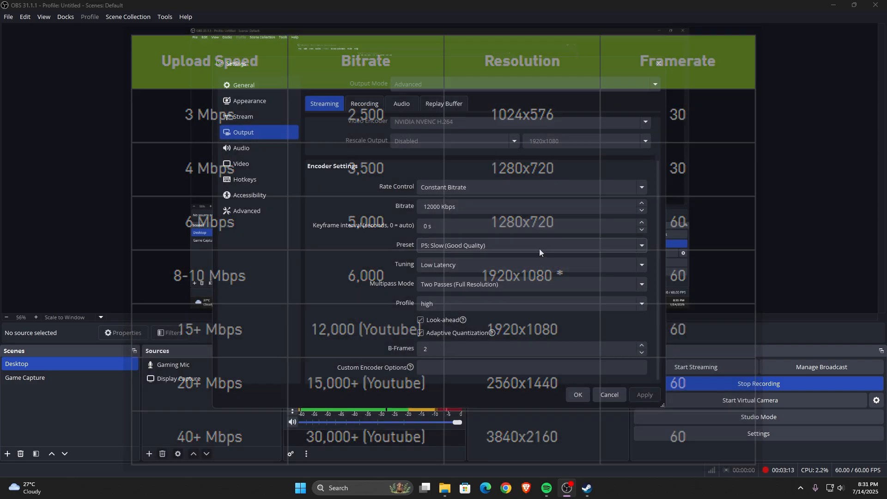
{"action": "left_click", "coordinate": [526, 248]}
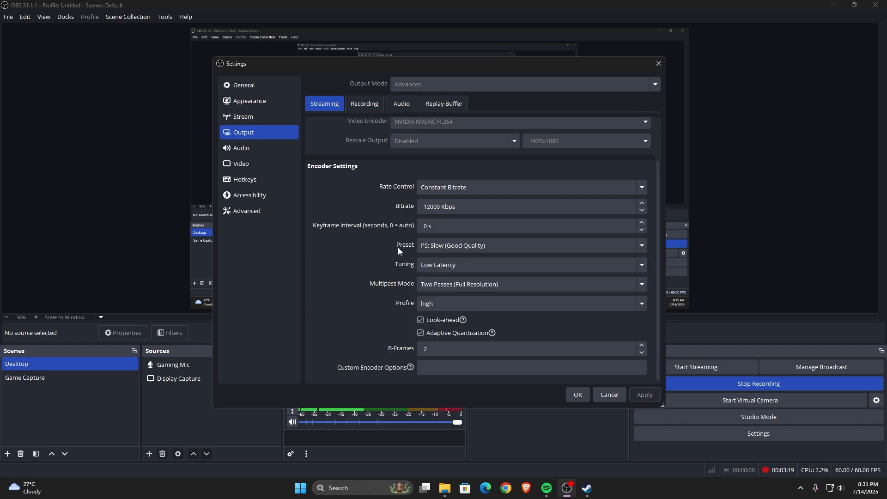
- Set the streaming encoder preset to P7: Slowest (Best Quality)
{"action": "left_click", "coordinate": [508, 248]}
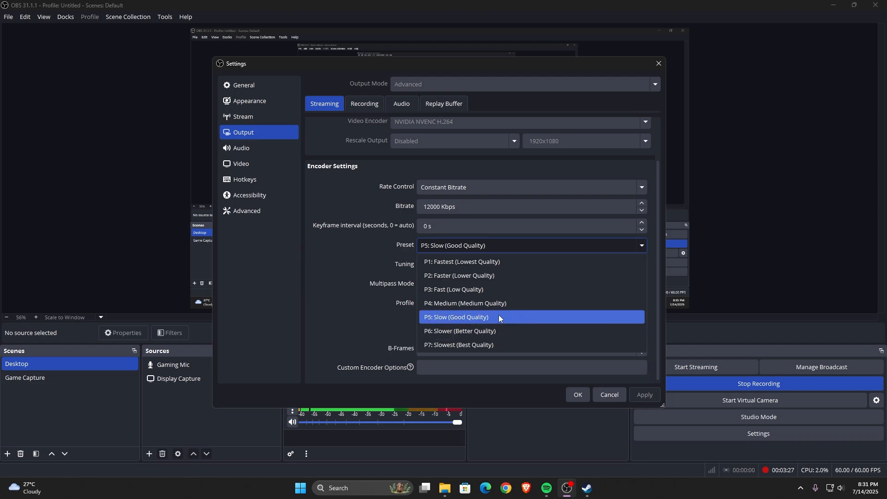
{"action": "left_click", "coordinate": [478, 345]}
{"action": "left_click", "coordinate": [468, 248]}
{"action": "left_click", "coordinate": [473, 343]}
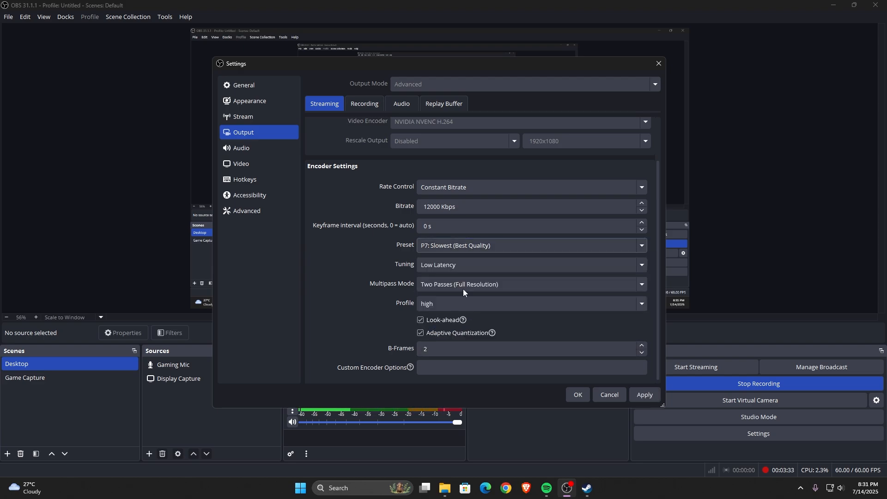
{"action": "left_click", "coordinate": [463, 246]}
{"action": "left_click", "coordinate": [468, 317]}
{"action": "left_click", "coordinate": [464, 248]}
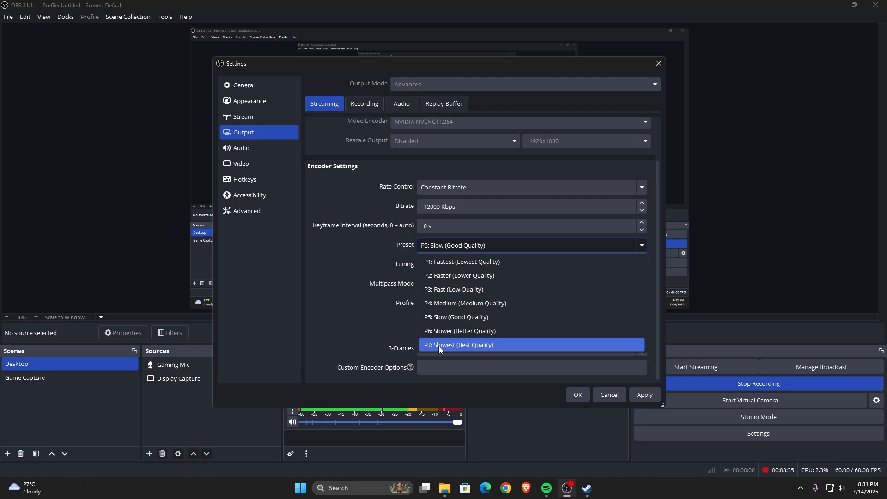
{"action": "left_click", "coordinate": [439, 346]}
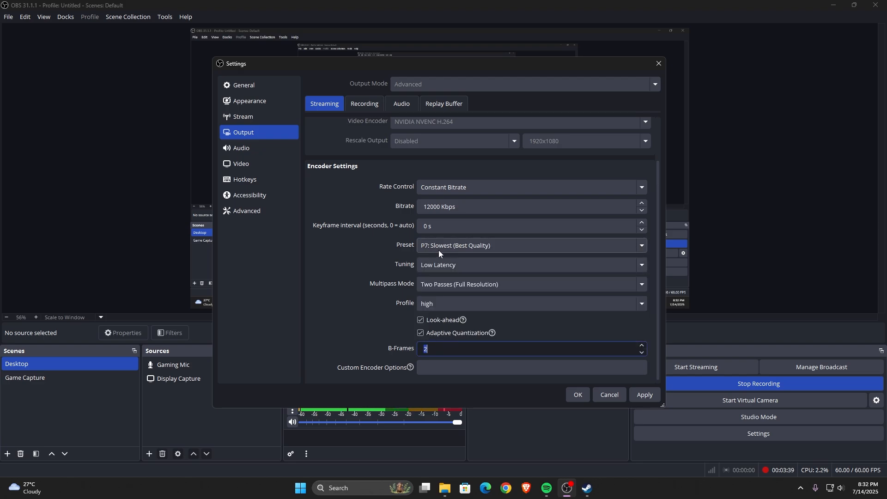
{"action": "left_click", "coordinate": [446, 249]}
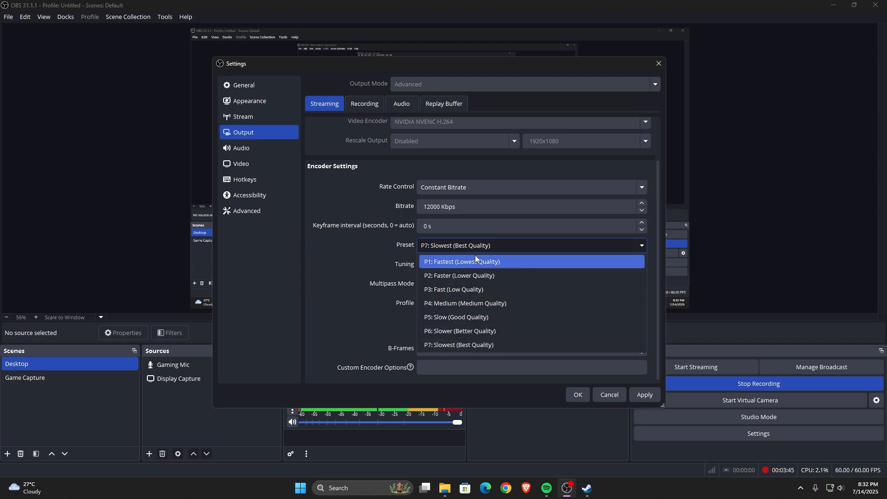
{"action": "left_click", "coordinate": [486, 346]}
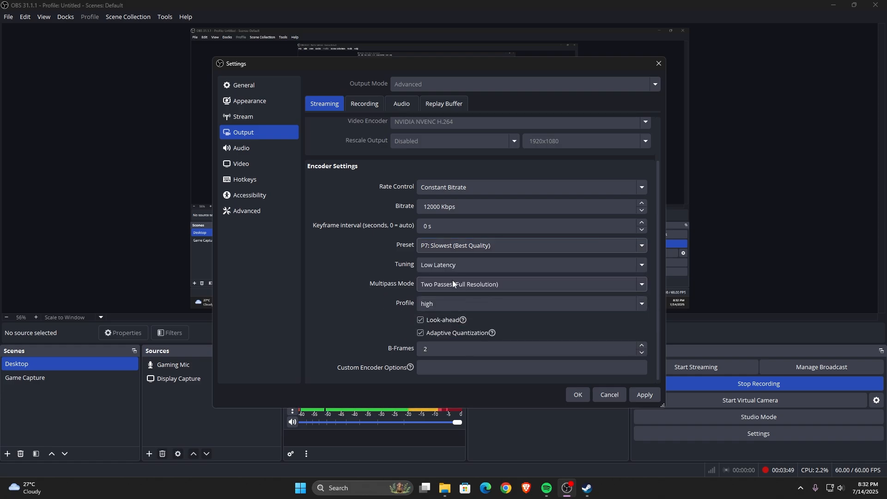
- Look through the encoder tuning options and choose Low Latency
{"action": "left_click", "coordinate": [593, 266]}
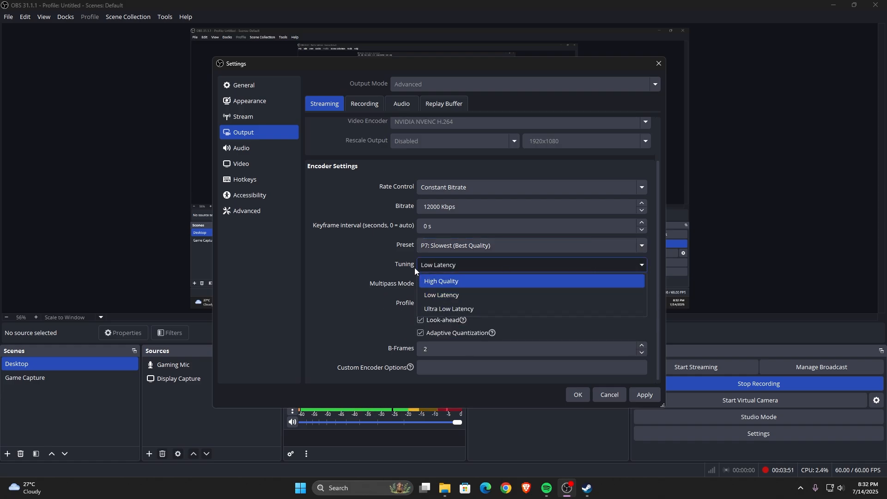
{"action": "left_click", "coordinate": [505, 265]}
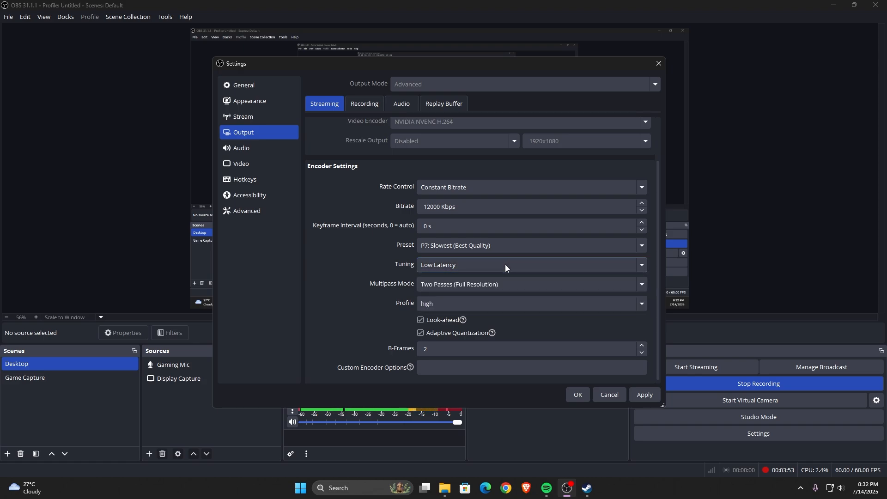
{"action": "left_click", "coordinate": [506, 266]}
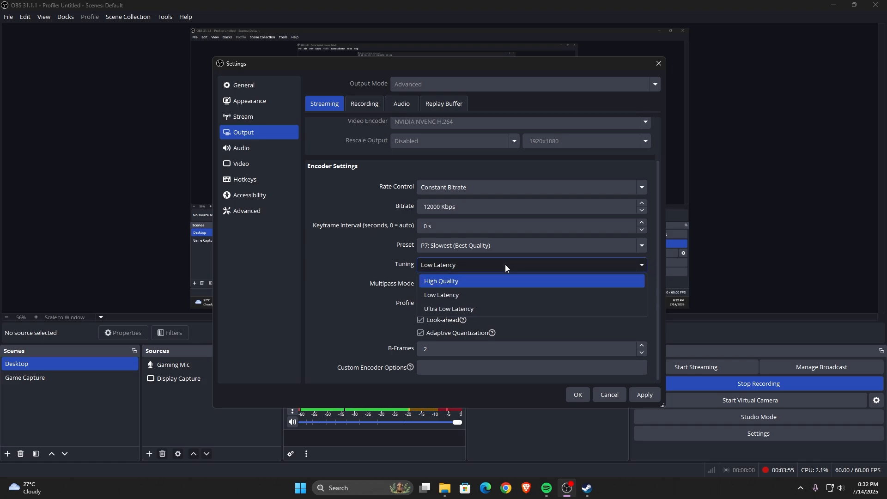
{"action": "left_click", "coordinate": [500, 264]}
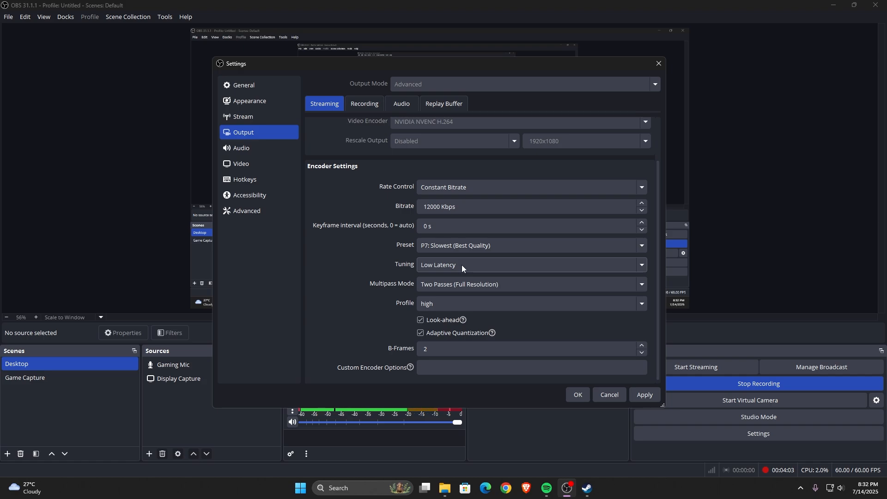
{"action": "left_click", "coordinate": [463, 265]}
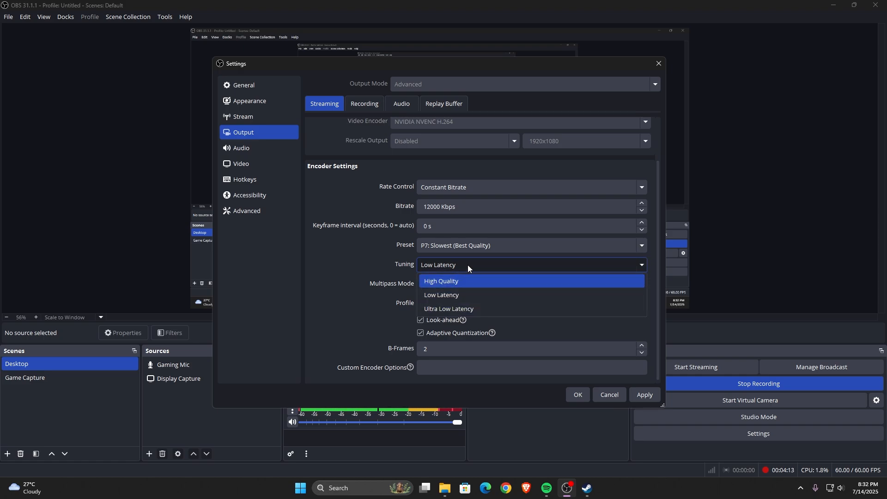
{"action": "left_click", "coordinate": [468, 295]}
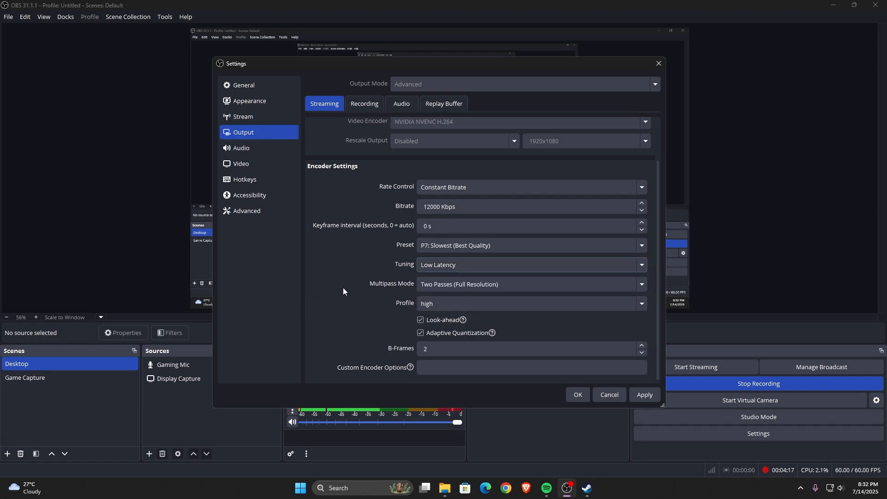
- Check the multipass mode options and the remaining streaming encoder settings
{"action": "left_click", "coordinate": [490, 287]}
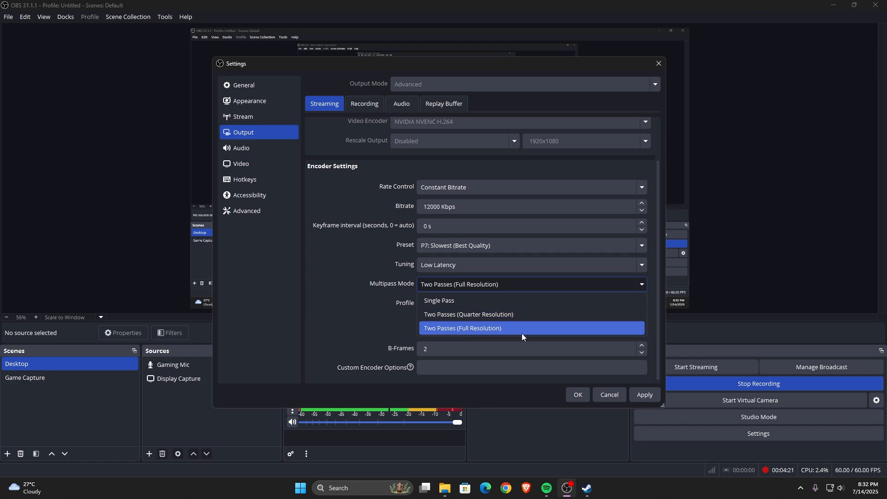
{"action": "left_click", "coordinate": [663, 292]}
{"action": "scroll", "coordinate": [658, 295], "scroll_direction": "down", "scroll_amount": 1}
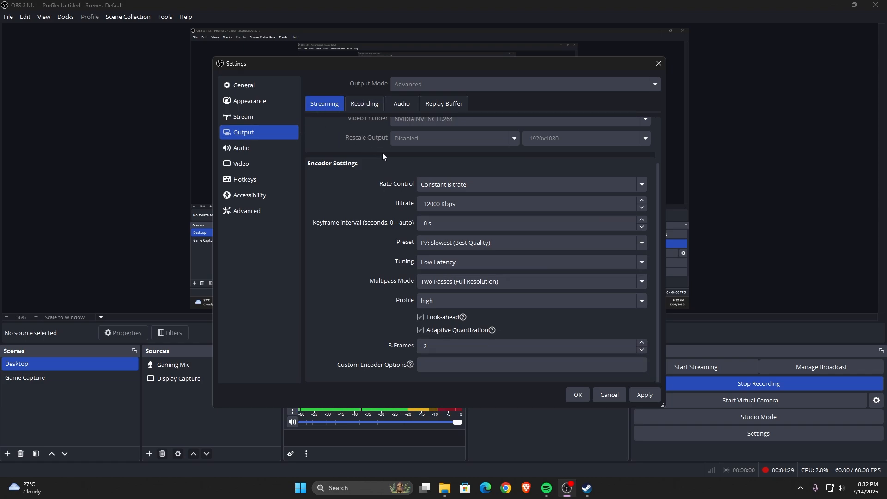
- Review the recording output settings, including the audio tracks, and compare the video encoder with the streaming one
{"action": "left_click", "coordinate": [369, 105]}
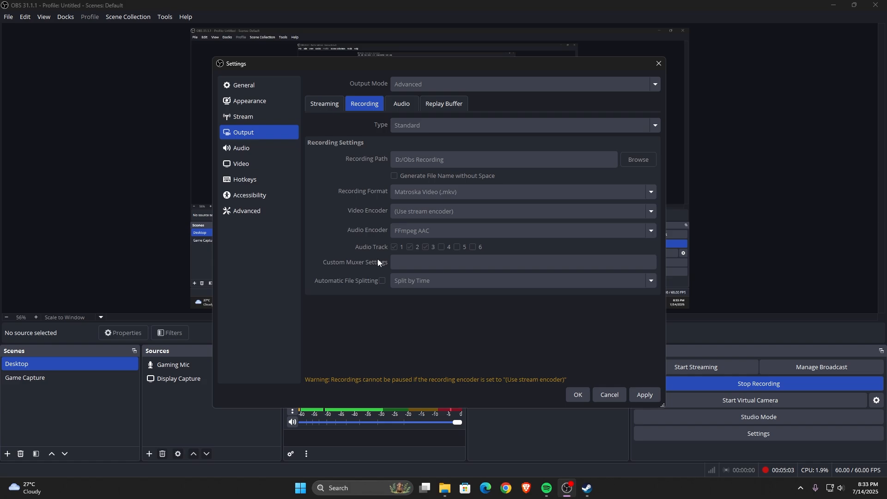
{"action": "left_click", "coordinate": [325, 104]}
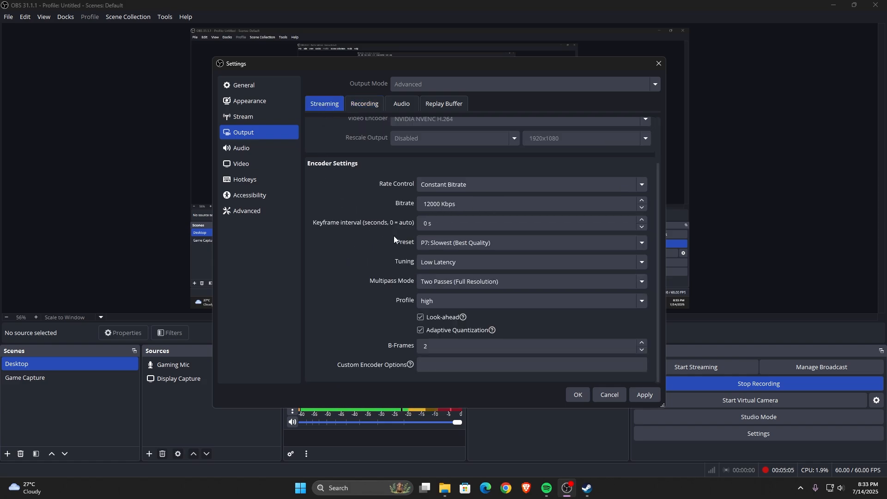
{"action": "left_click_drag", "start_coordinate": [659, 225], "coordinate": [664, 176]}
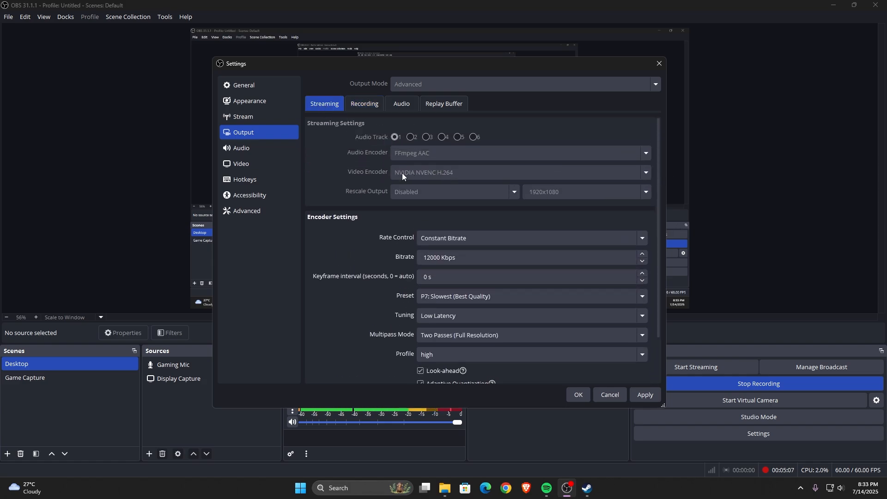
{"action": "left_click", "coordinate": [379, 104]}
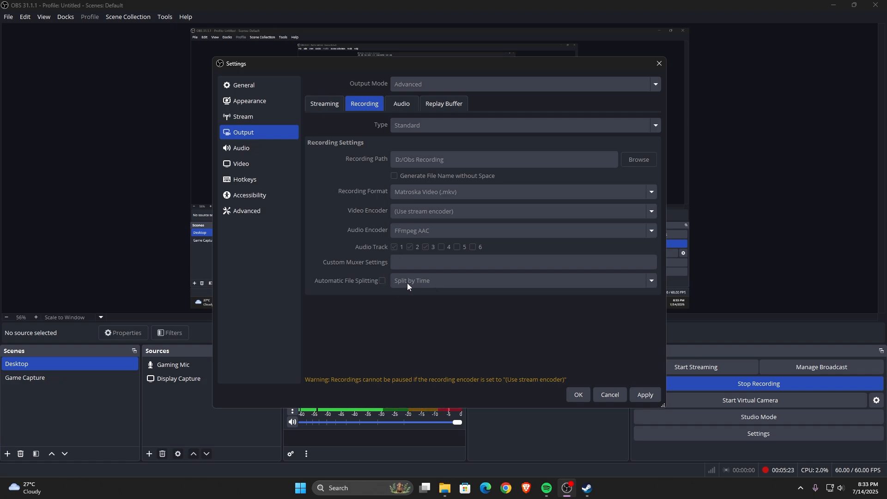
{"action": "left_click", "coordinate": [409, 247]}
- Review the audio bitrates of the output tracks and glance at the replay buffer settings
{"action": "left_click", "coordinate": [409, 104]}
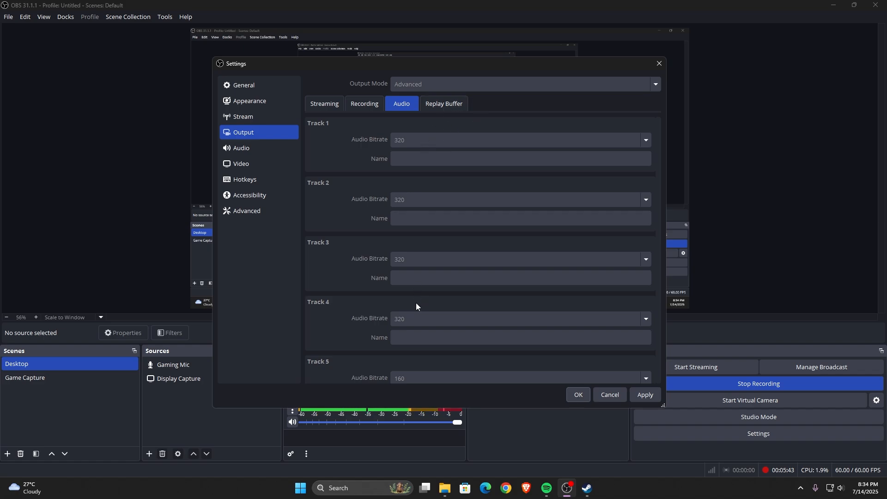
{"action": "left_click", "coordinate": [449, 104]}
{"action": "left_click", "coordinate": [400, 104]}
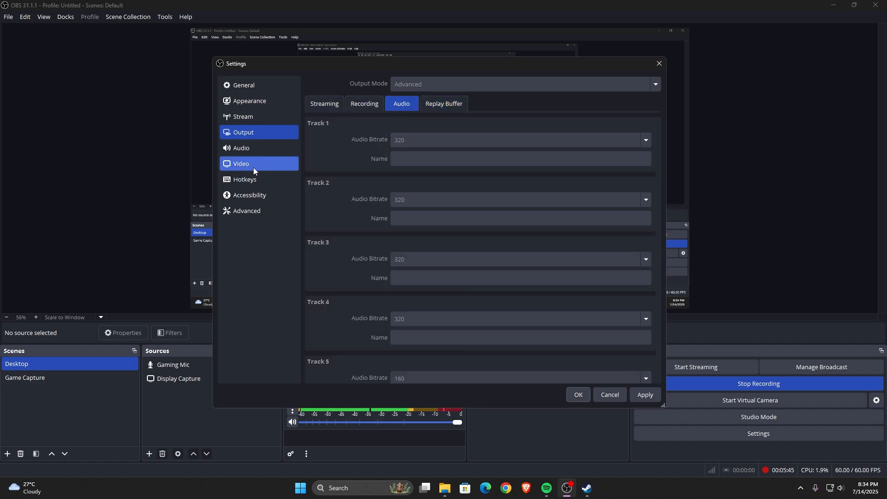
- Review the audio devices, video resolution and frame rate, and the process priority options among the advanced settings
{"action": "left_click", "coordinate": [258, 149]}
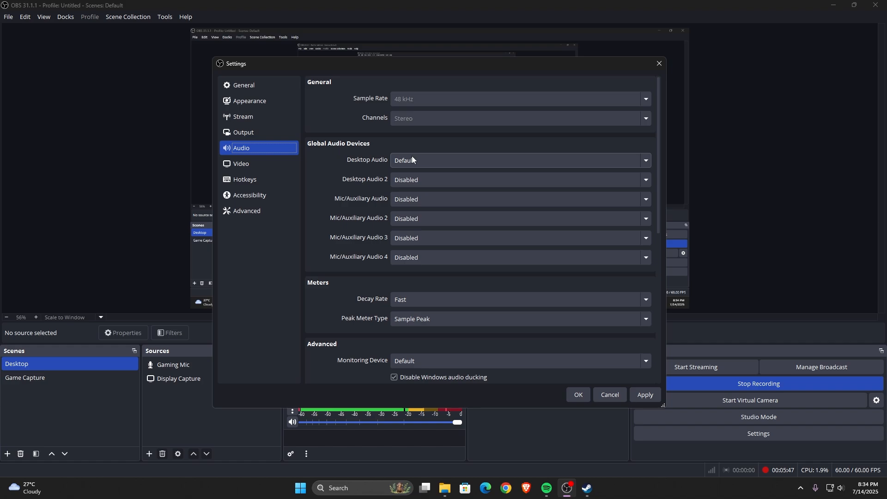
{"action": "left_click", "coordinate": [271, 163]}
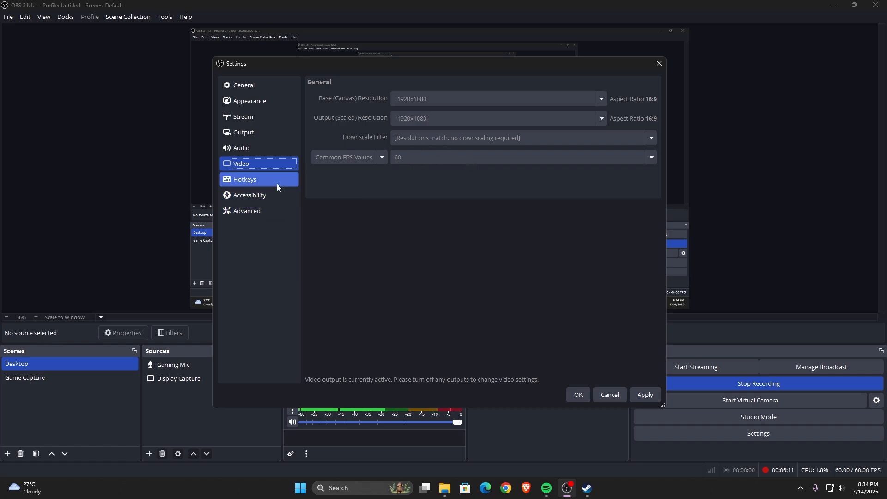
{"action": "left_click", "coordinate": [274, 197]}
{"action": "left_click", "coordinate": [274, 211]}
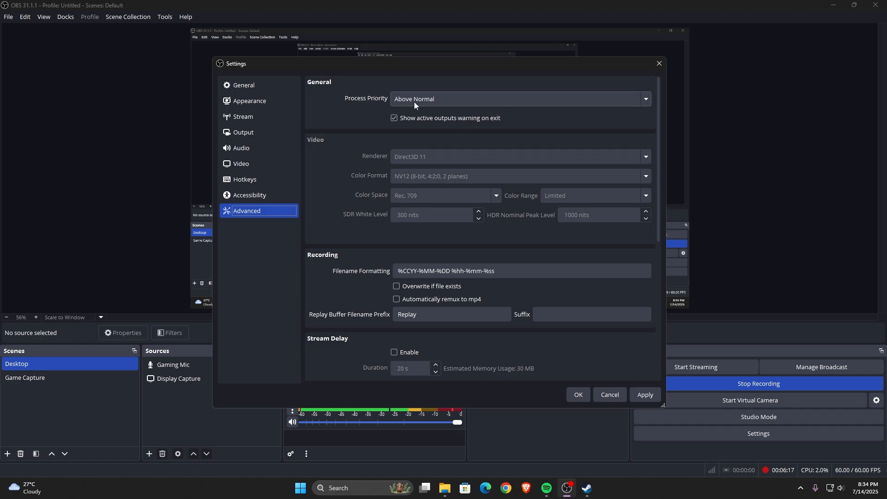
{"action": "left_click", "coordinate": [642, 100]}
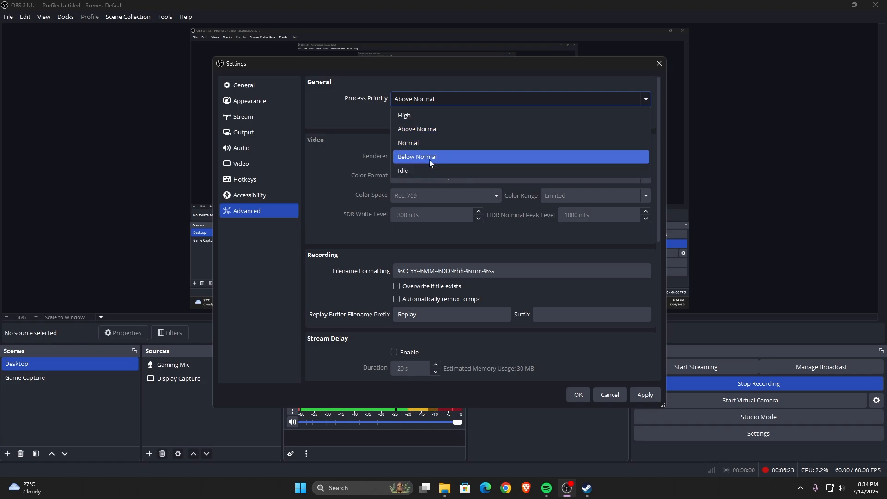
{"action": "left_click", "coordinate": [634, 101]}
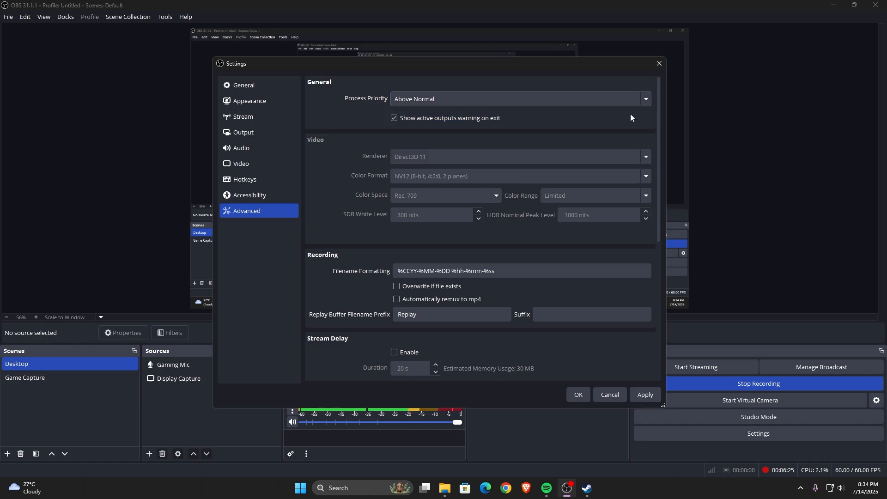
- Check the remaining advanced settings, then apply all changes and close the settings
{"action": "left_click_drag", "start_coordinate": [658, 161], "coordinate": [643, 315]}
{"action": "left_click", "coordinate": [642, 395]}
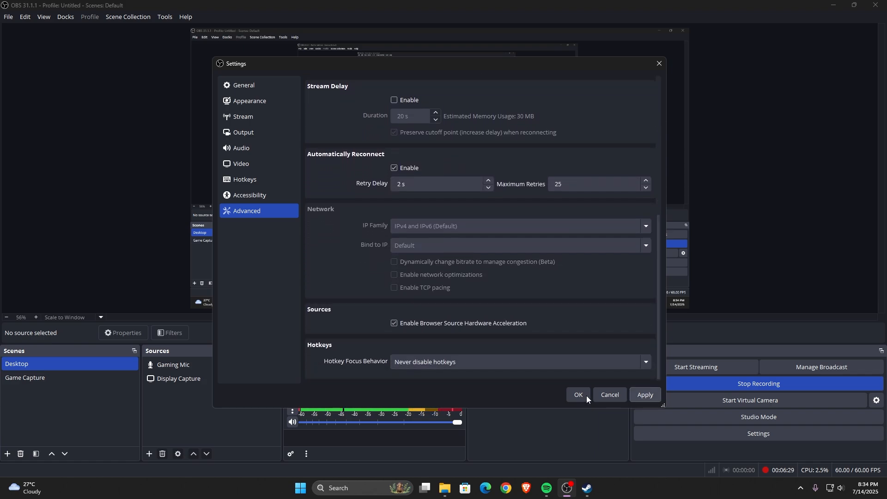
{"action": "left_click", "coordinate": [583, 396]}
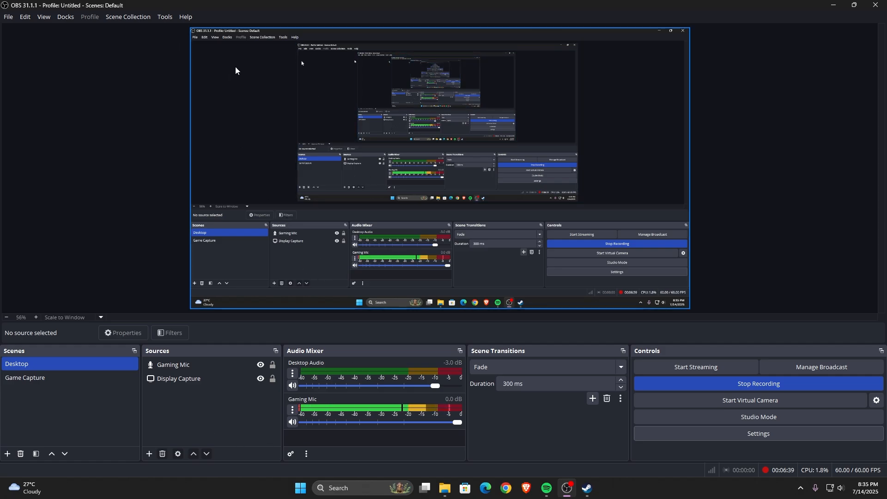
- Minimize OBS Studio and refresh the Windows desktop
{"action": "left_click", "coordinate": [834, 5]}
{"action": "right_click", "coordinate": [612, 151]}
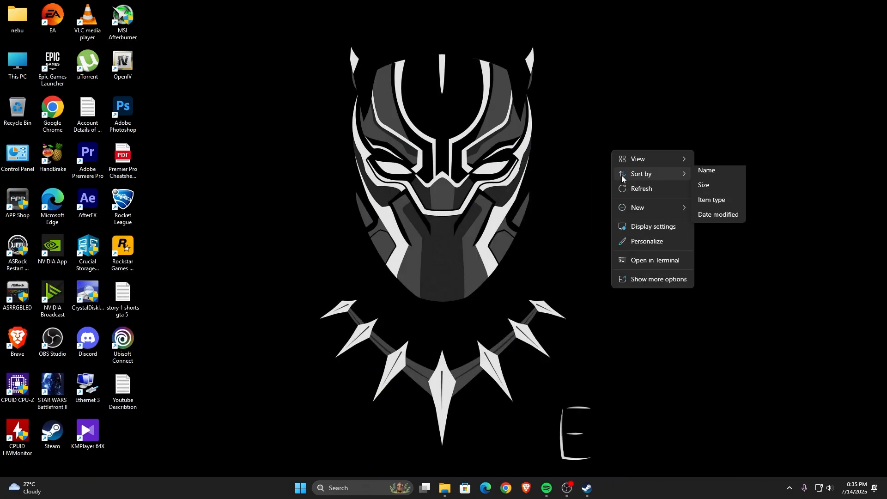
{"action": "left_click", "coordinate": [624, 188]}
{"action": "right_click", "coordinate": [600, 146]}
{"action": "left_click", "coordinate": [623, 183]}
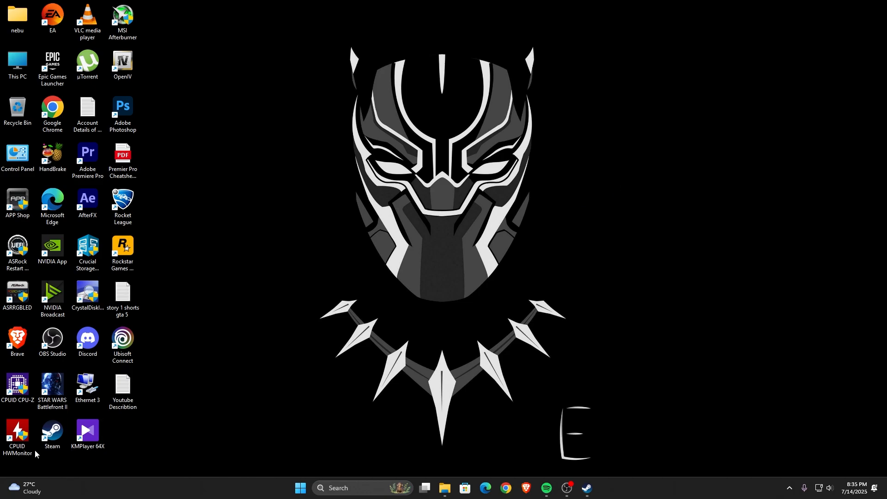
{"action": "right_click", "coordinate": [253, 185]}
{"action": "right_click", "coordinate": [196, 174]}
{"action": "left_click", "coordinate": [217, 208]}
- Check the Windows sound volume and notifications, then switch back to OBS Studio
{"action": "left_click", "coordinate": [826, 493]}
{"action": "mouse_move", "coordinate": [777, 437]}
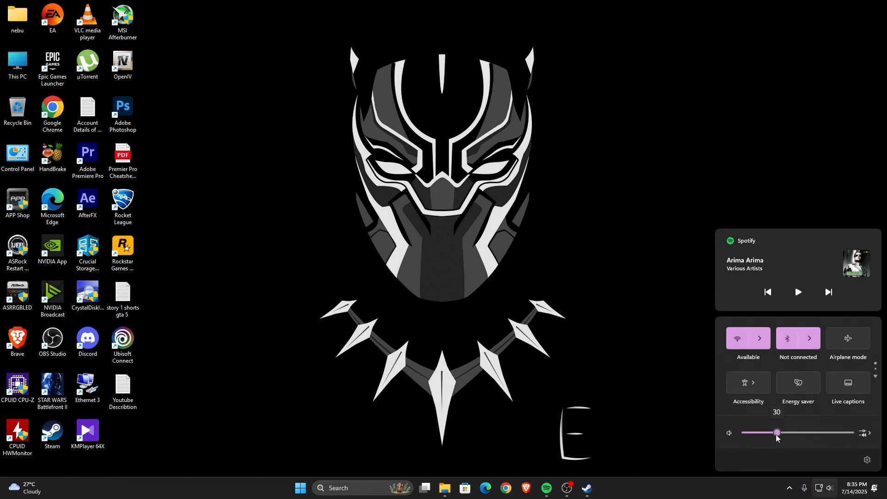
{"action": "left_click_drag", "start_coordinate": [777, 437], "coordinate": [778, 437]}
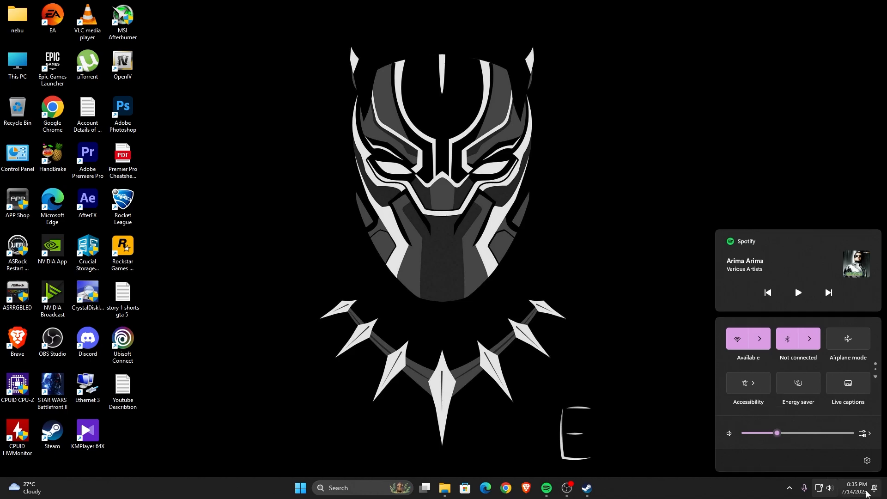
{"action": "left_click", "coordinate": [857, 488]}
{"action": "left_click", "coordinate": [871, 107]}
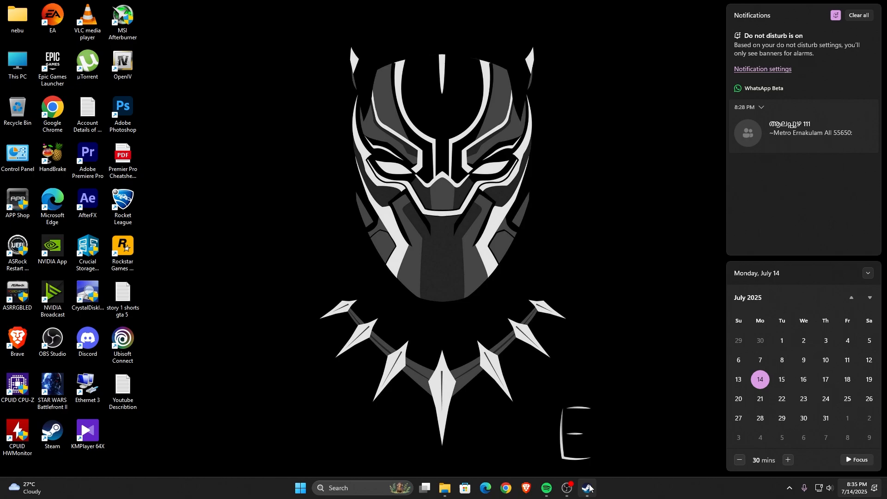
{"action": "left_click", "coordinate": [570, 490]}
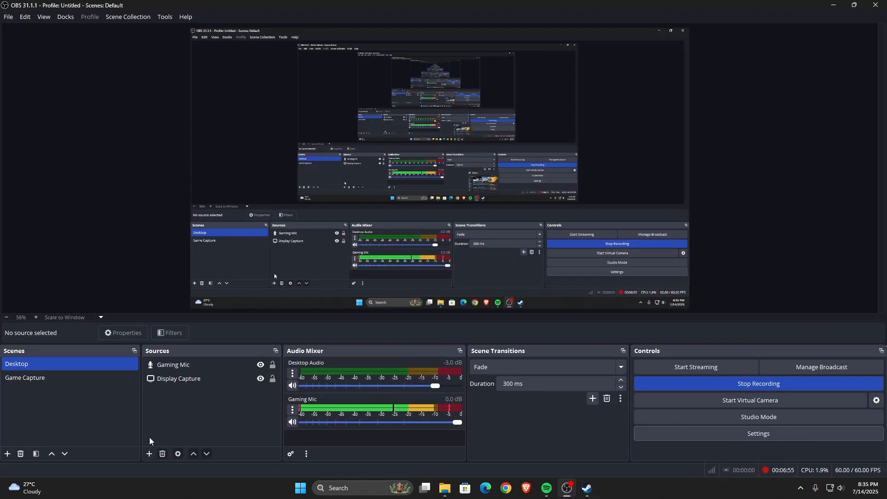
- Review the Desktop scene's Display Capture source and the list of source types that can be added
{"action": "left_click", "coordinate": [29, 376]}
{"action": "left_click", "coordinate": [29, 365]}
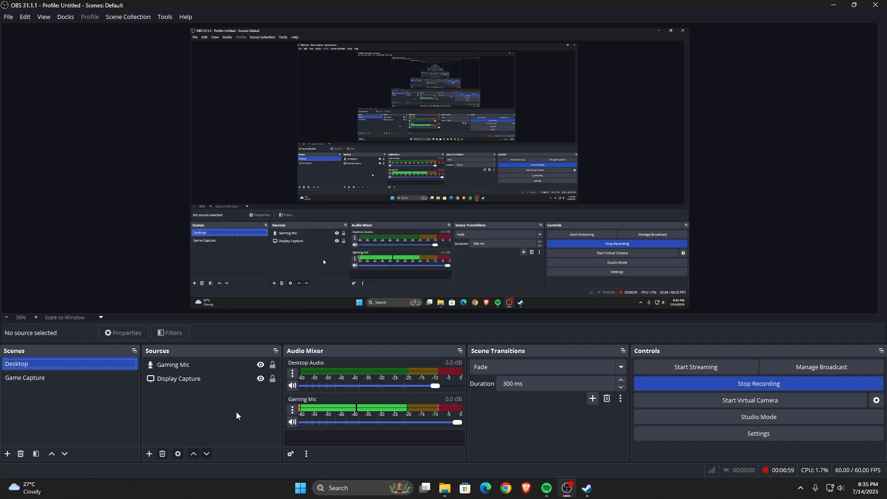
{"action": "left_click", "coordinate": [193, 381]}
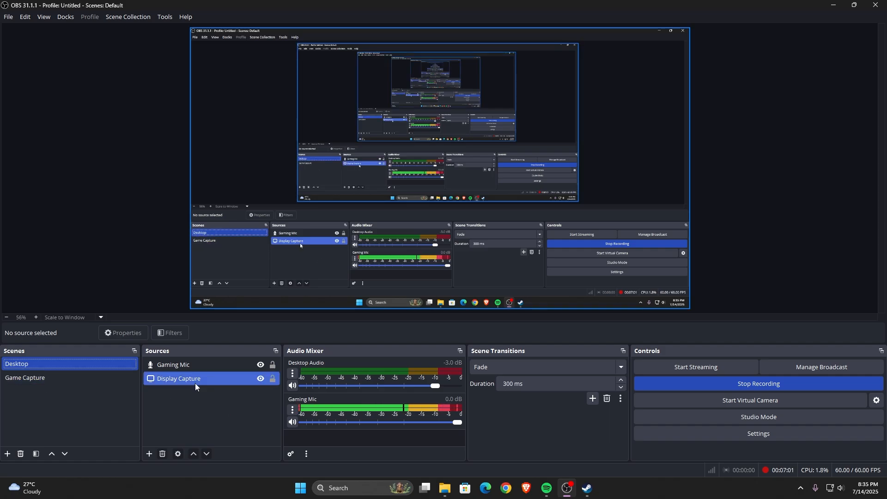
{"action": "left_click", "coordinate": [195, 383]}
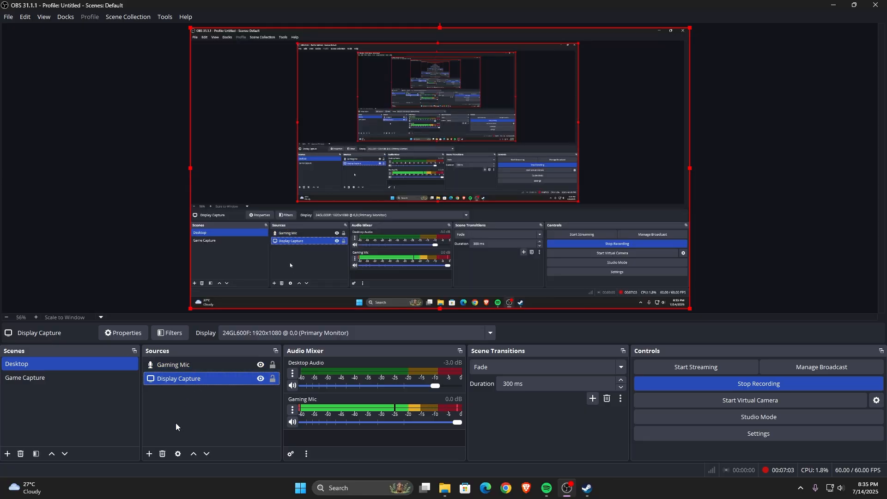
{"action": "left_click", "coordinate": [149, 454]}
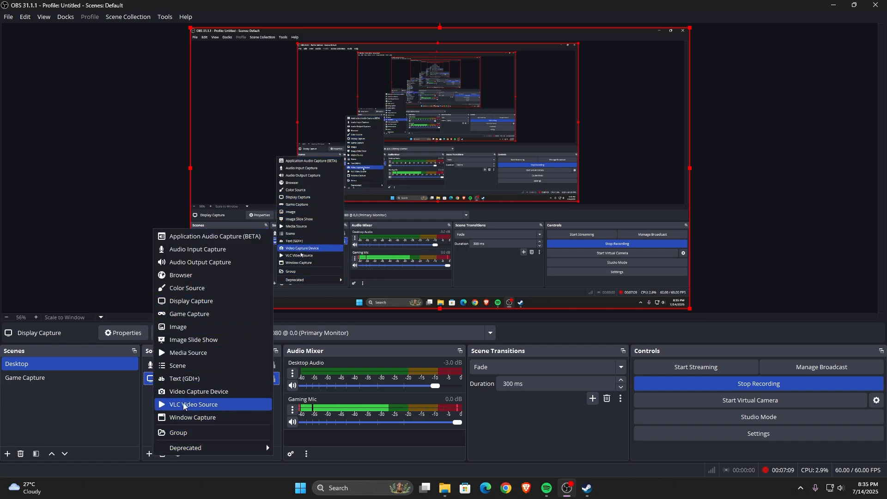
{"action": "left_click", "coordinate": [148, 409]}
- Review the Display Capture source's properties and its available displays, then close them without changes
{"action": "right_click", "coordinate": [190, 379]}
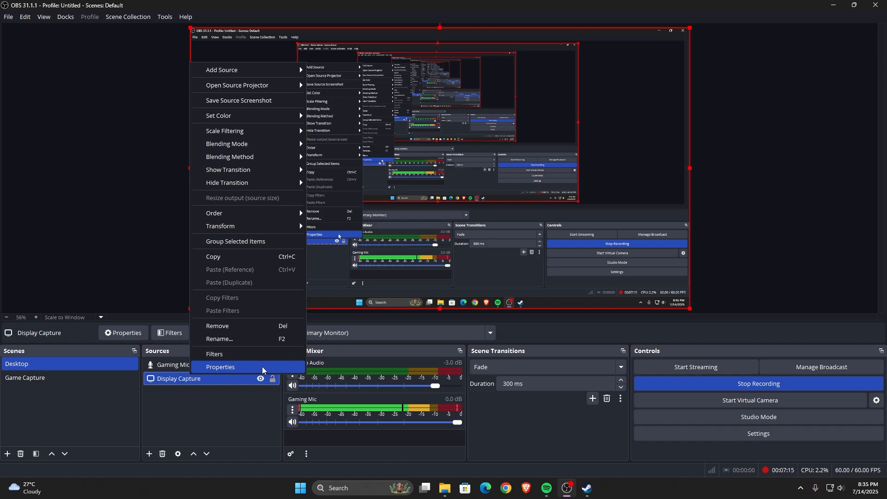
{"action": "left_click", "coordinate": [240, 368]}
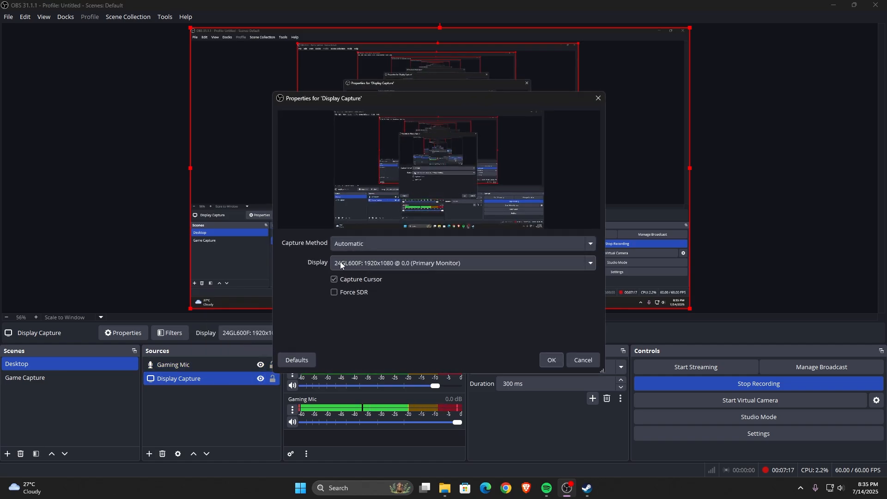
{"action": "left_click", "coordinate": [411, 263]}
{"action": "left_click", "coordinate": [386, 275]}
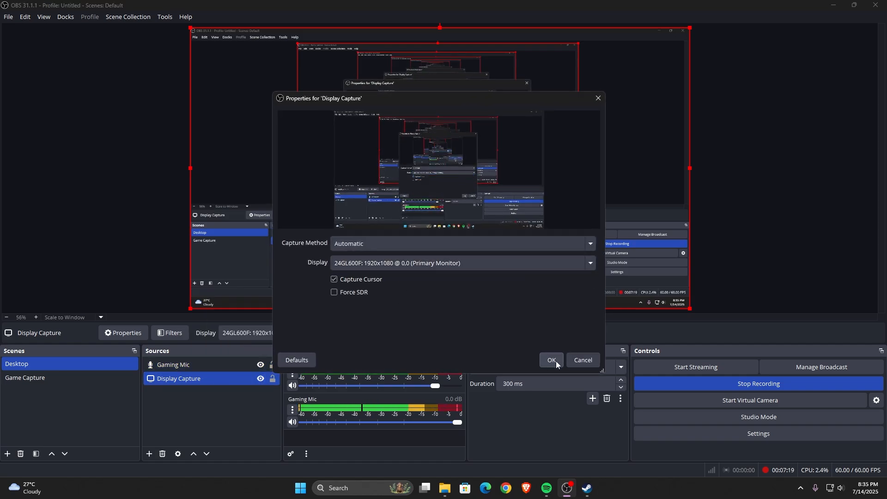
{"action": "left_click", "coordinate": [581, 362]}
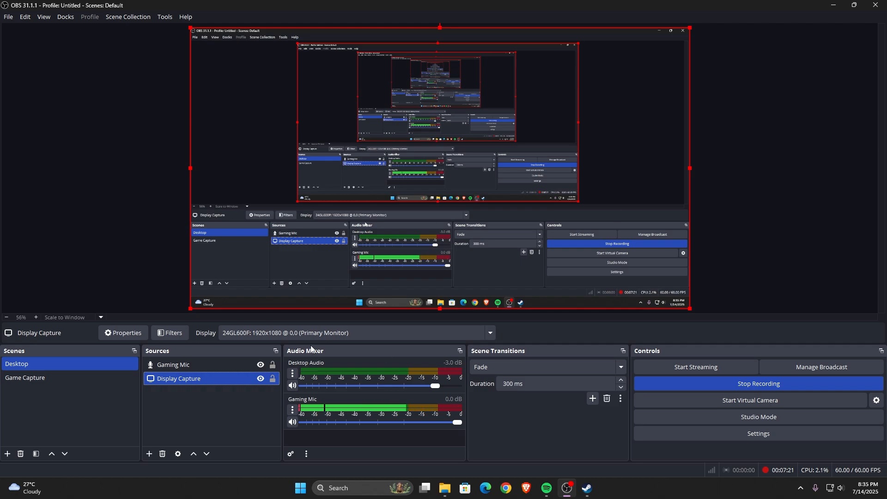
- Look at the Gaming Mic source and its available options, then deselect it
{"action": "left_click", "coordinate": [187, 365], "text": "ctrl"}
{"action": "right_click", "coordinate": [188, 366]}
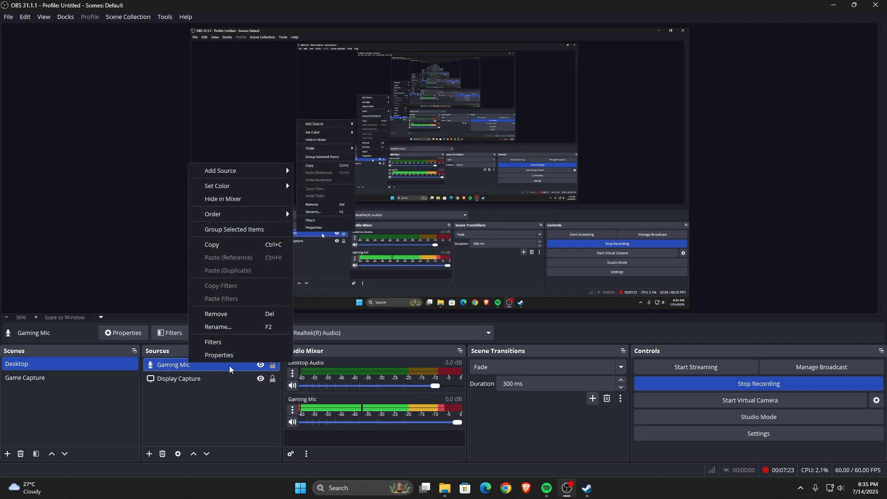
{"action": "left_click", "coordinate": [245, 415]}
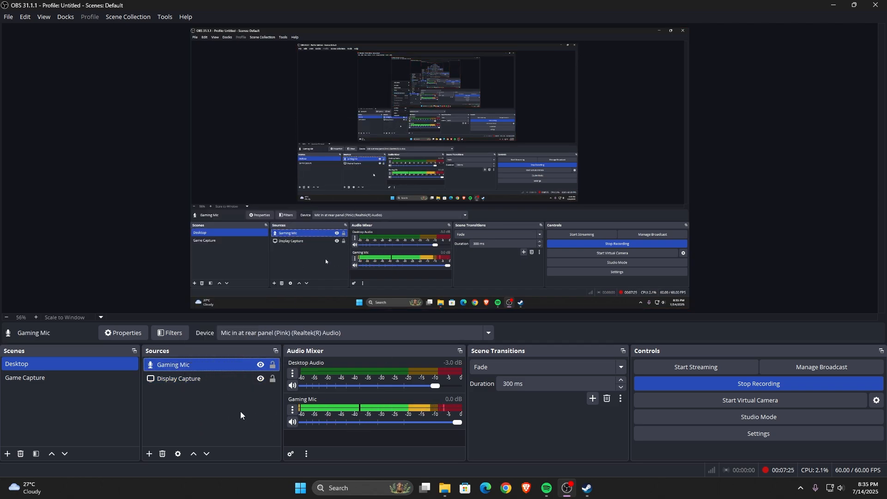
{"action": "left_click", "coordinate": [240, 414]}
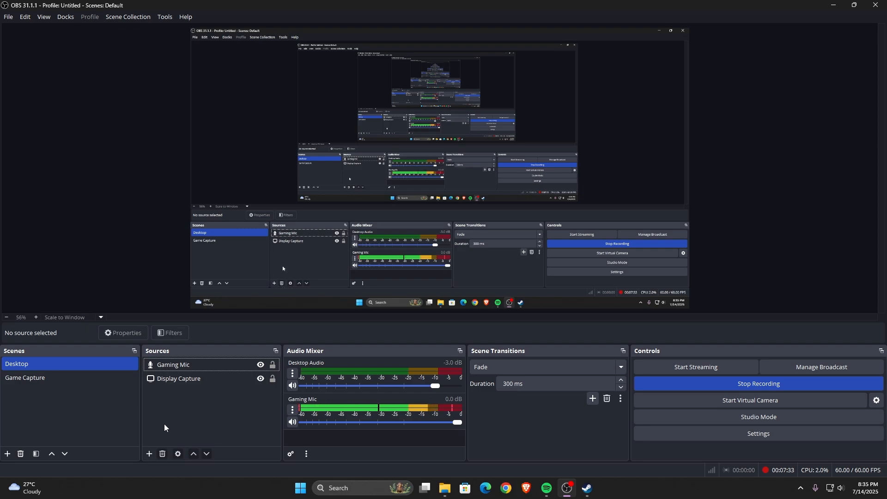
- Add the existing Game Capture 2 source to the Desktop scene, keeping it visible
{"action": "left_click", "coordinate": [149, 453]}
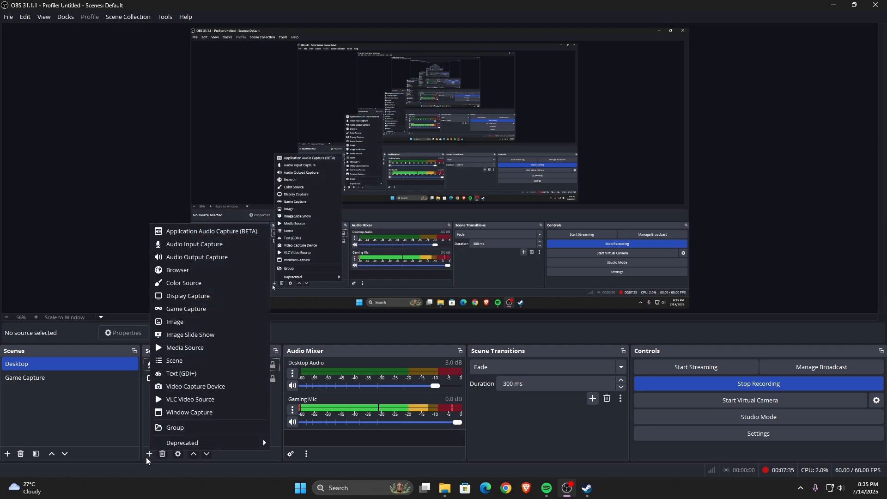
{"action": "left_click", "coordinate": [183, 314]}
{"action": "left_click", "coordinate": [387, 206]}
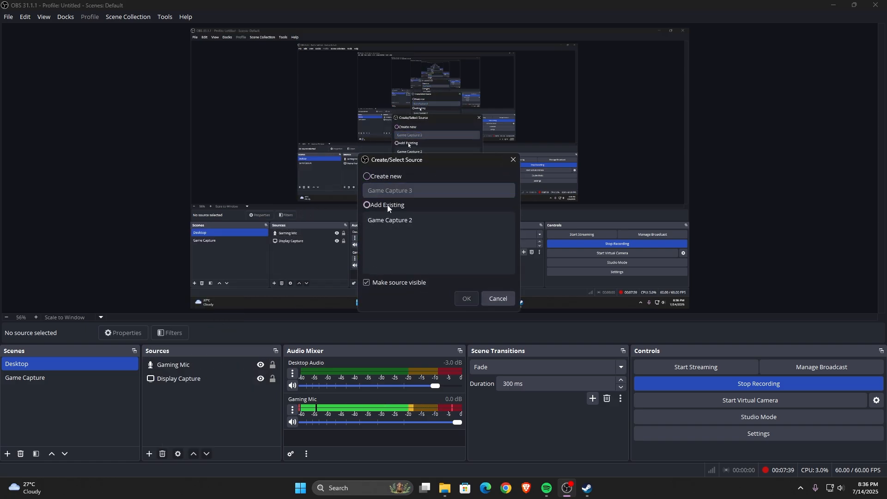
{"action": "left_click", "coordinate": [390, 219]}
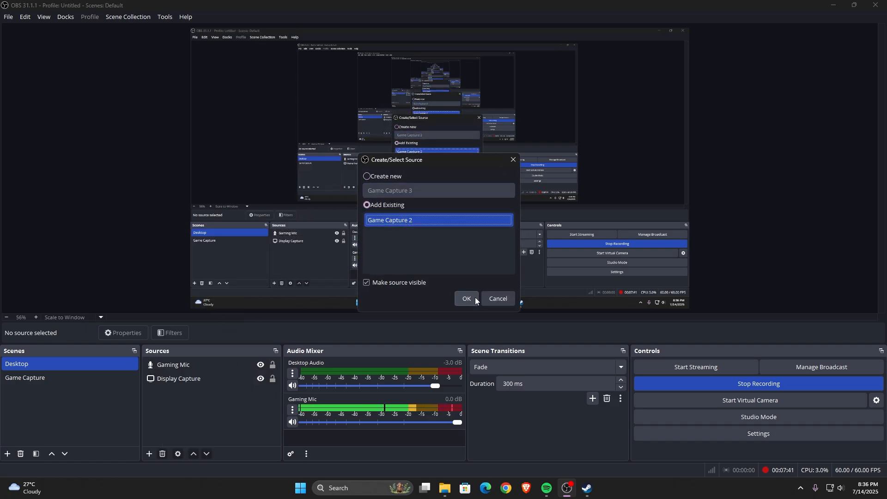
{"action": "left_click", "coordinate": [376, 176]}
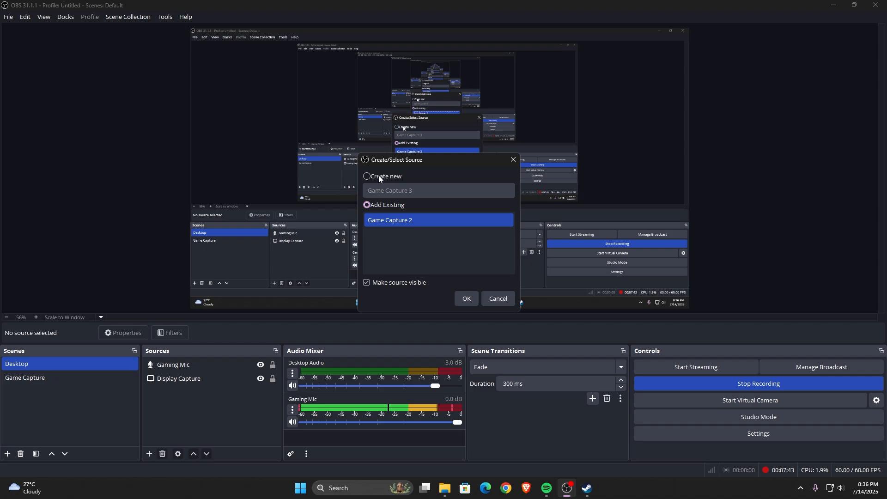
{"action": "left_click", "coordinate": [384, 207]}
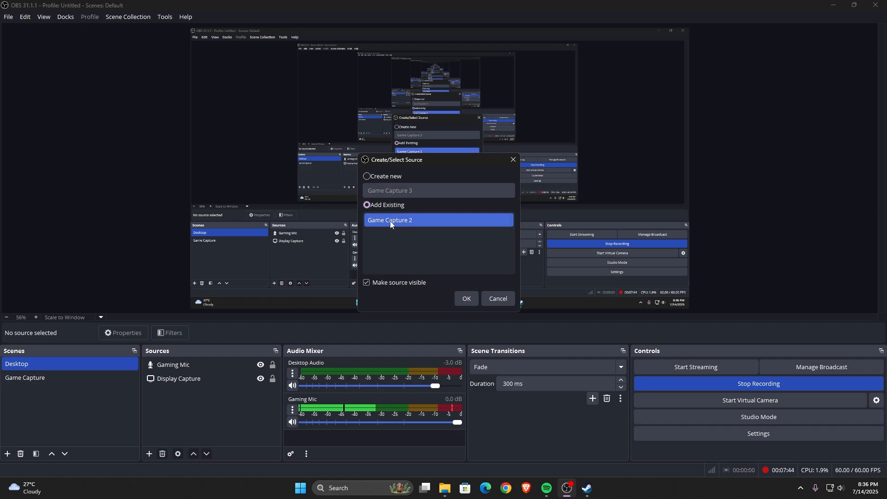
{"action": "left_click", "coordinate": [466, 299]}
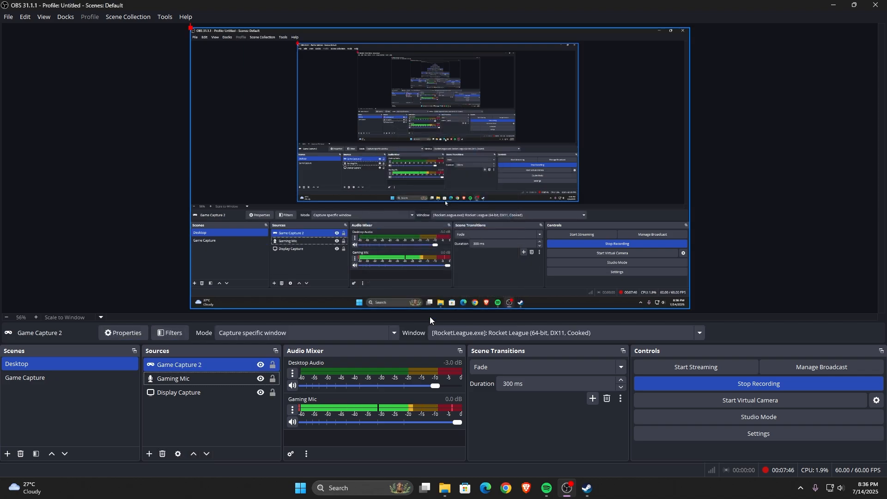
- Open the properties of Game Capture 2, try the Capture any fullscreen application mode, and set the mode to Capture specific window
{"action": "right_click", "coordinate": [192, 365]}
{"action": "left_click", "coordinate": [250, 356]}
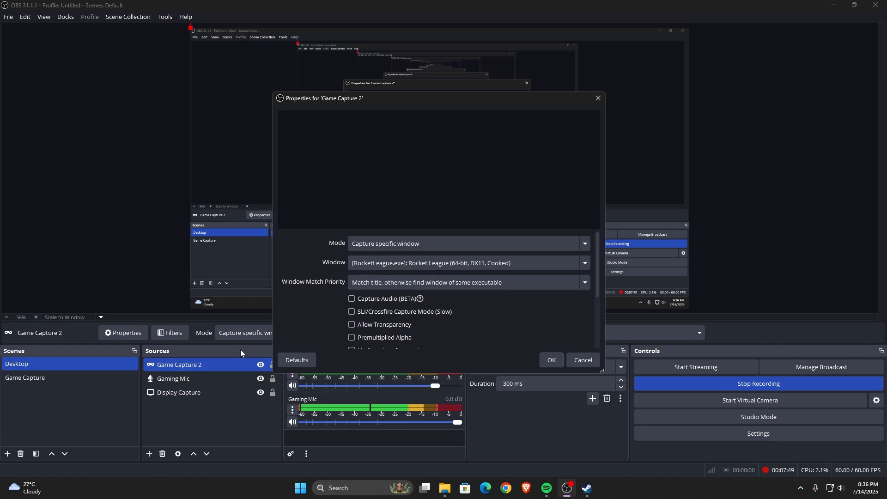
{"action": "left_click", "coordinate": [420, 244]}
{"action": "left_click", "coordinate": [416, 258]}
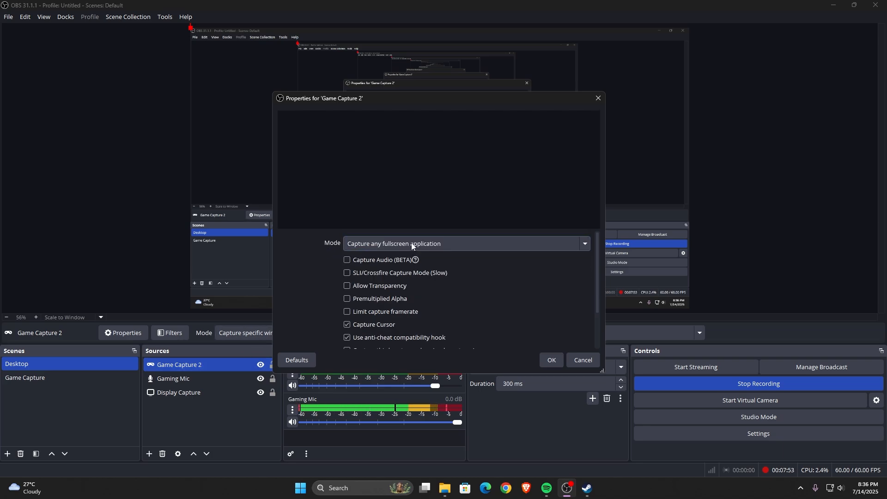
{"action": "left_click", "coordinate": [411, 243]}
{"action": "left_click", "coordinate": [411, 242]}
{"action": "left_click", "coordinate": [411, 242]}
{"action": "left_click", "coordinate": [412, 243]}
{"action": "left_click", "coordinate": [390, 240]}
{"action": "left_click", "coordinate": [379, 275]}
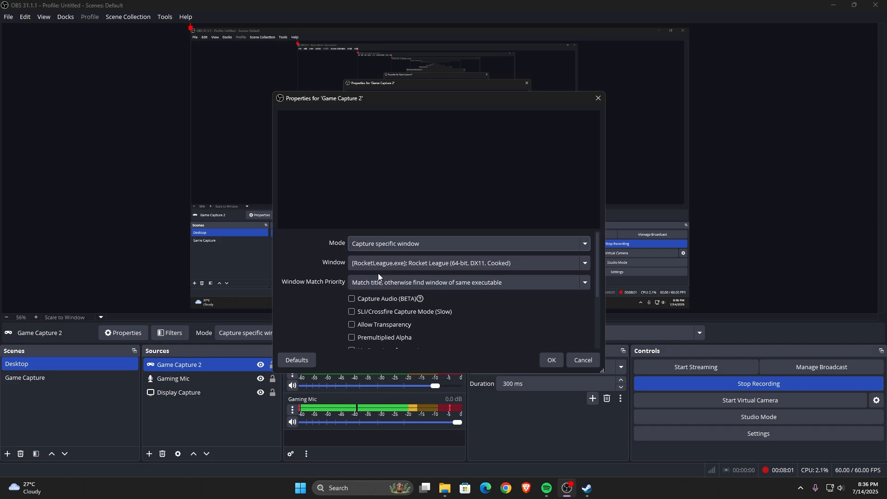
- Browse the windows available for Game Capture 2 and set the captured window to the blank entry
{"action": "left_click", "coordinate": [459, 259]}
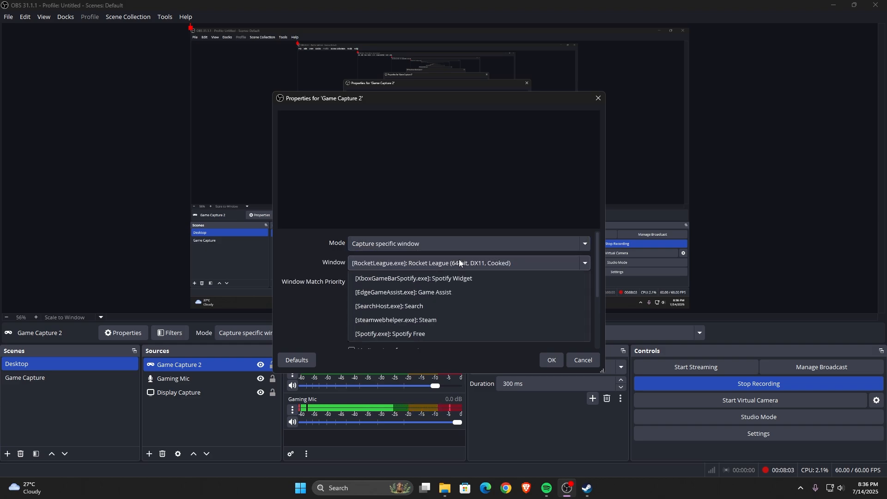
{"action": "left_click", "coordinate": [459, 259]}
{"action": "left_click", "coordinate": [458, 261]}
{"action": "left_click", "coordinate": [417, 281]}
{"action": "left_click", "coordinate": [411, 259]}
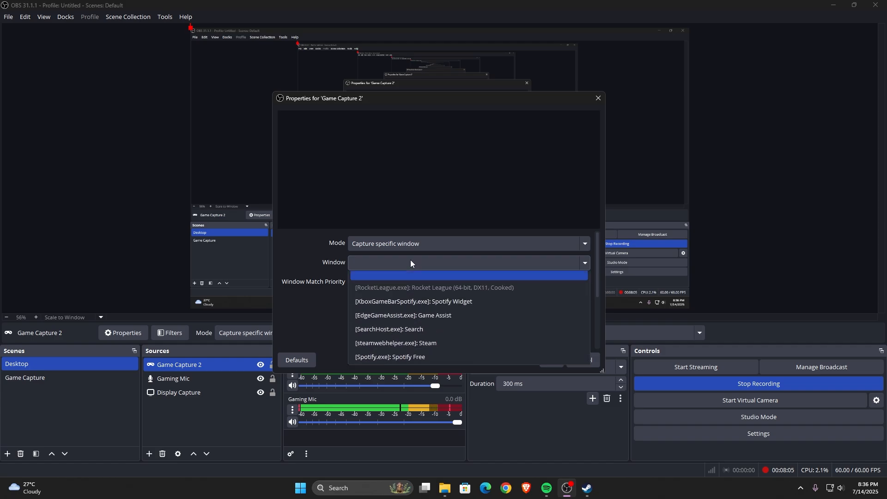
{"action": "left_click", "coordinate": [409, 262]}
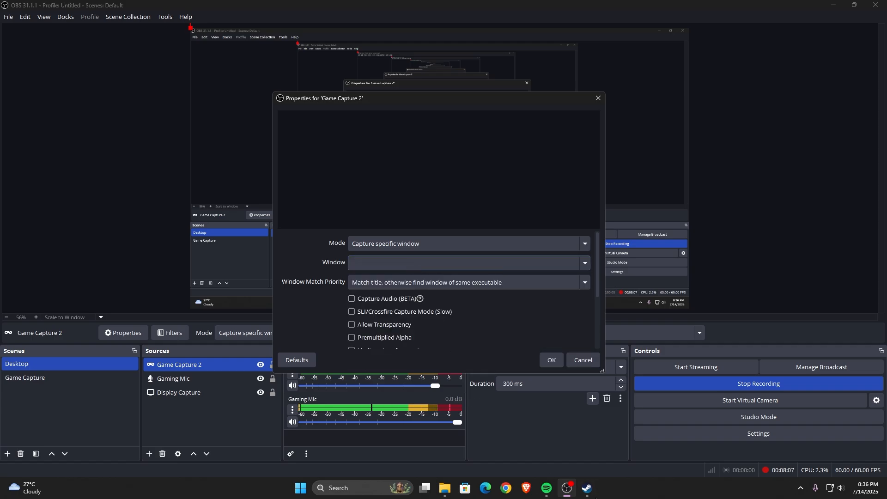
- Launch Rocket League from the Steam library, then return to OBS Studio
{"action": "left_click", "coordinate": [587, 487]}
{"action": "left_click", "coordinate": [179, 204]}
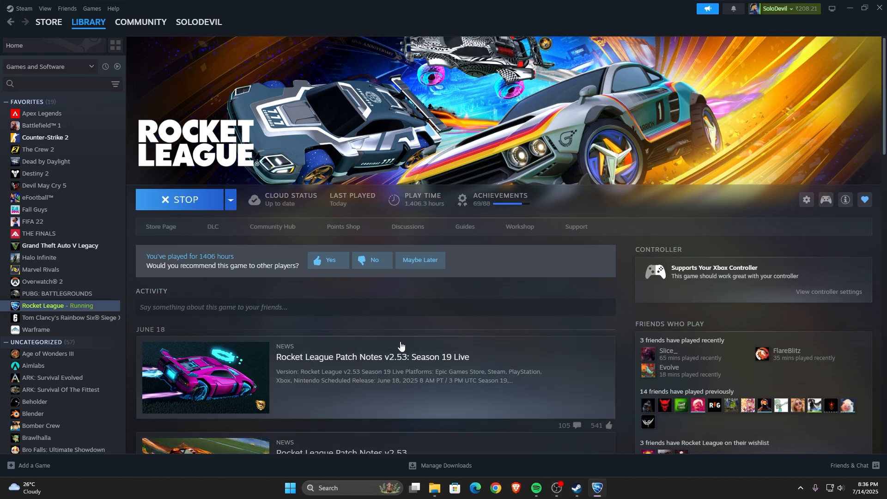
{"action": "left_click", "coordinate": [581, 493]}
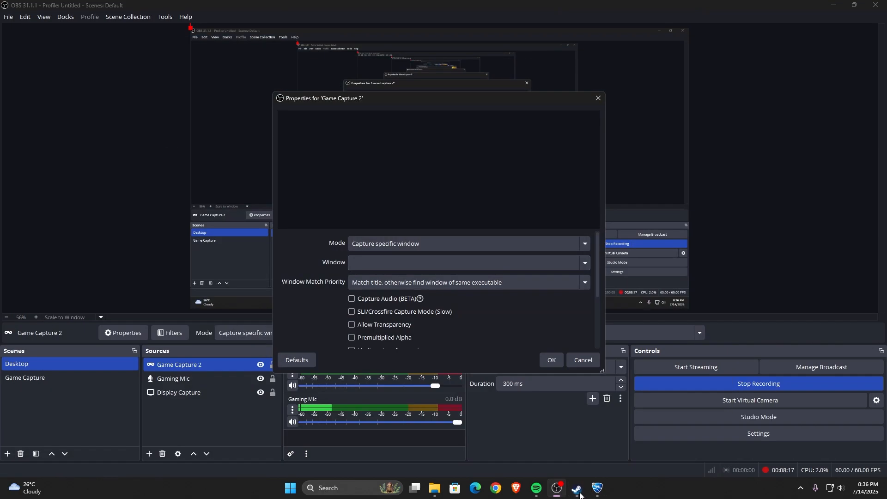
- Switch to the Rocket League game window and get to its main menu
{"action": "mouse_move", "coordinate": [597, 494]}
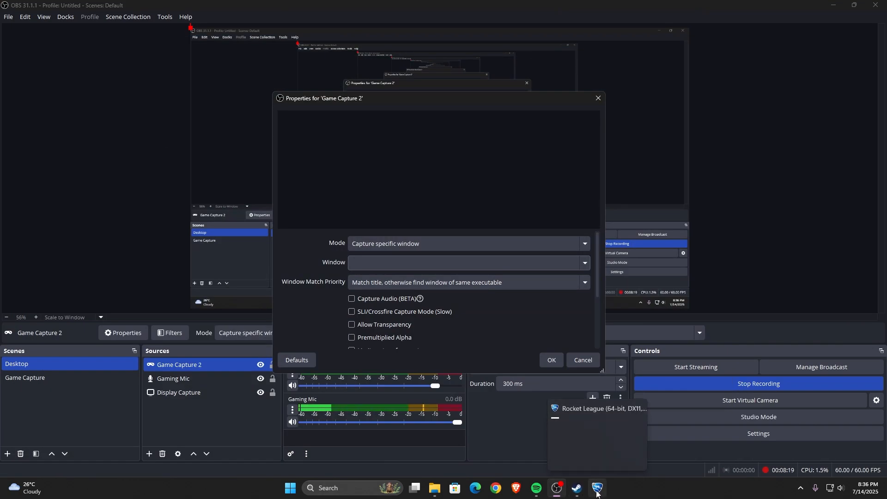
{"action": "left_click", "coordinate": [597, 493]}
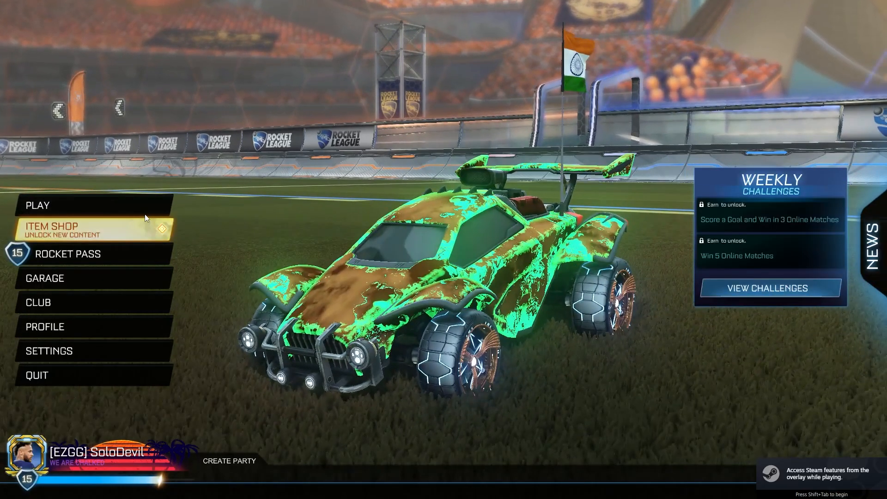
{"action": "left_click", "coordinate": [145, 222]}
{"action": "left_click", "coordinate": [88, 473]}
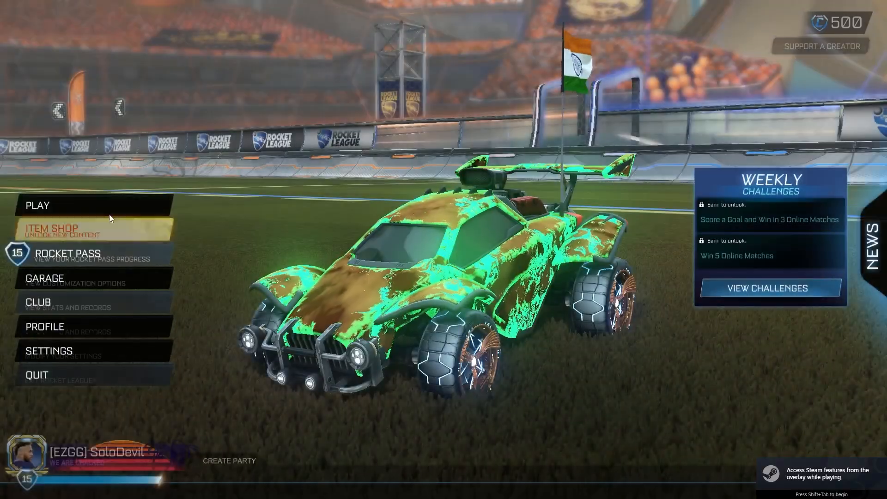
{"action": "left_click", "coordinate": [114, 203]}
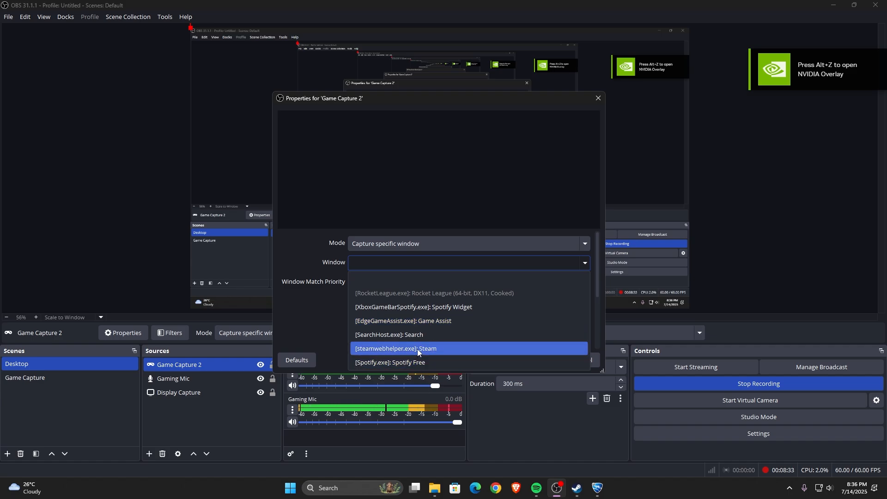
- Set the captured window of Game Capture 2 to [RocketLeague.exe]: Rocket League (64-bit, DX11, Cooked) and recheck the choice in its reopened properties
{"action": "left_click", "coordinate": [471, 307]}
{"action": "left_click", "coordinate": [452, 263]}
{"action": "left_click", "coordinate": [448, 296]}
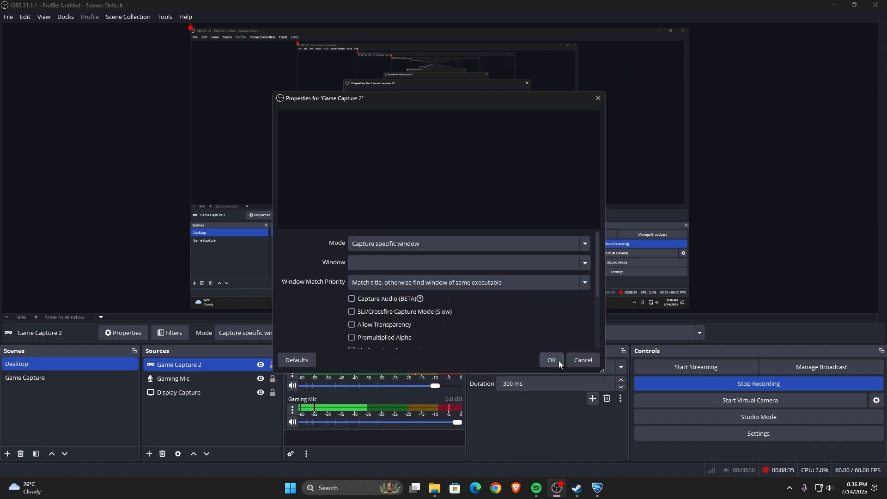
{"action": "left_click", "coordinate": [558, 360]}
{"action": "double_click", "coordinate": [250, 363]}
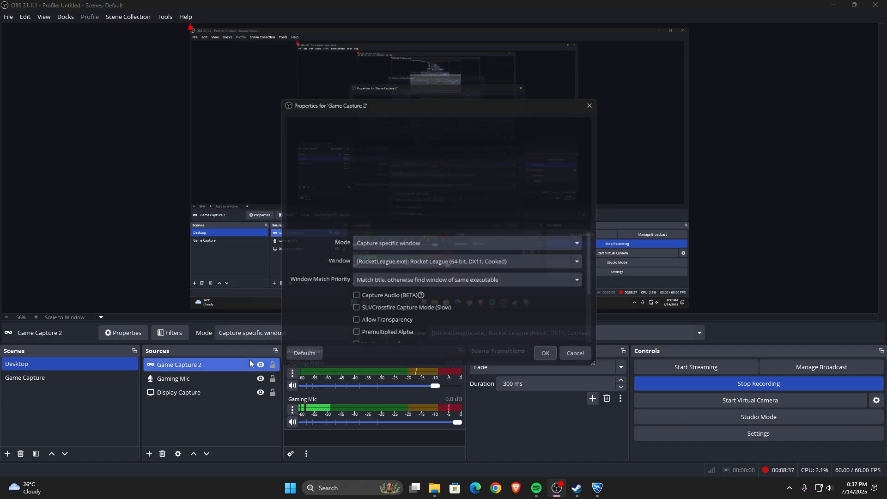
{"action": "left_click", "coordinate": [396, 262]}
{"action": "left_click", "coordinate": [411, 391]}
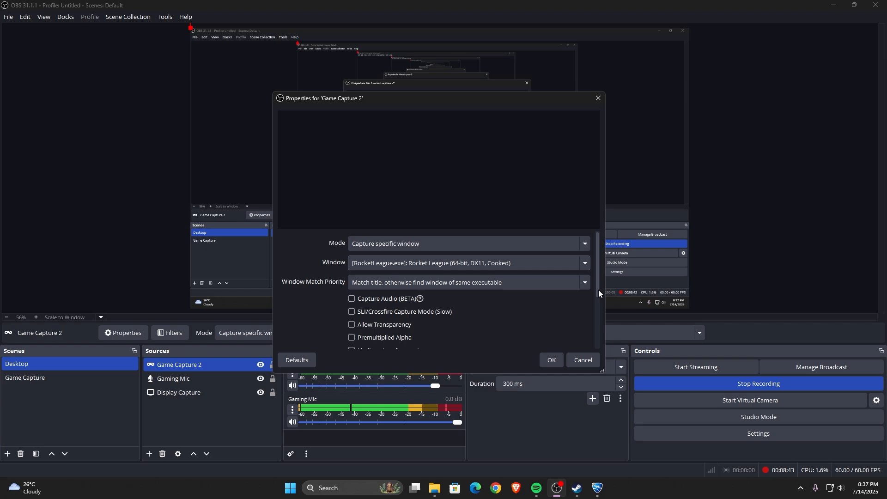
- Look through the remaining Game Capture 2 options, including Capture Audio (BETA), and accept the properties
{"action": "left_click_drag", "start_coordinate": [598, 289], "coordinate": [595, 334]}
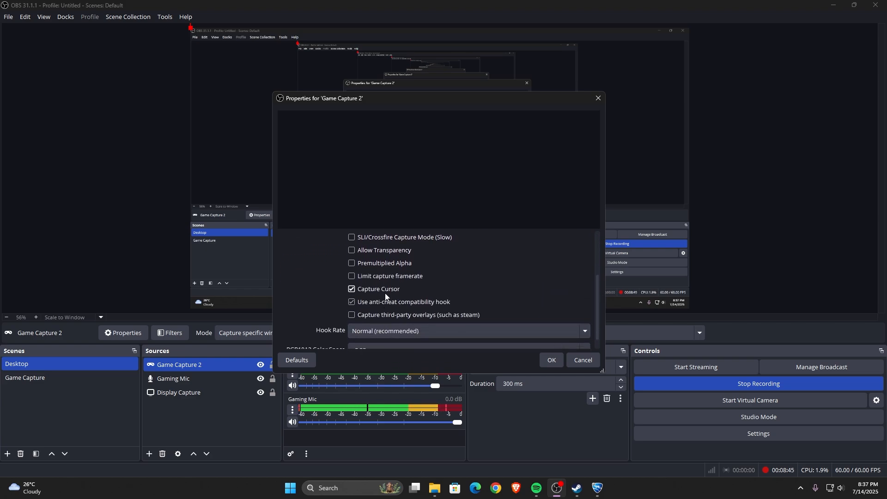
{"action": "scroll", "coordinate": [600, 337], "scroll_direction": "down", "scroll_amount": 1}
{"action": "scroll", "coordinate": [601, 312], "scroll_direction": "up", "scroll_amount": 4}
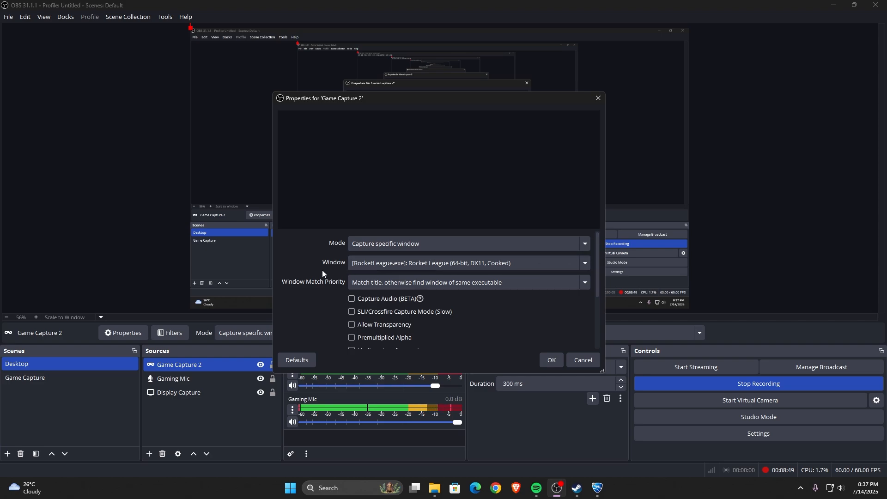
{"action": "left_click", "coordinate": [165, 397]}
{"action": "mouse_move", "coordinate": [394, 299]}
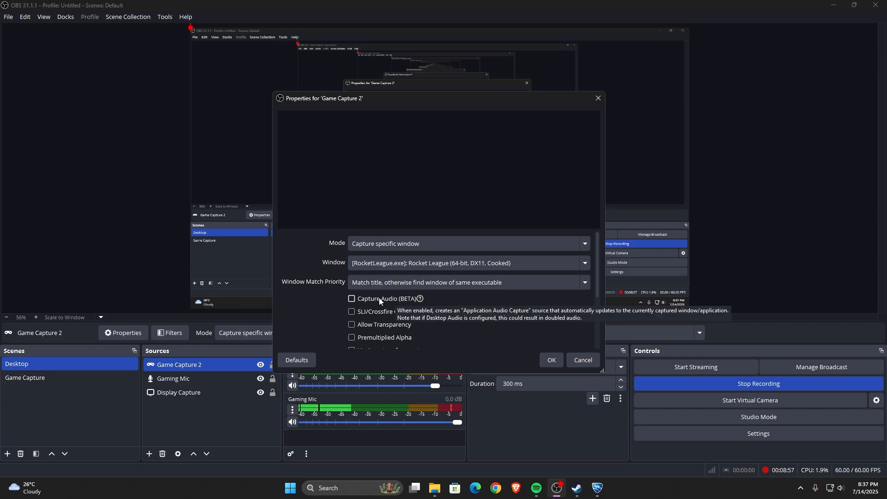
{"action": "left_click", "coordinate": [553, 360]}
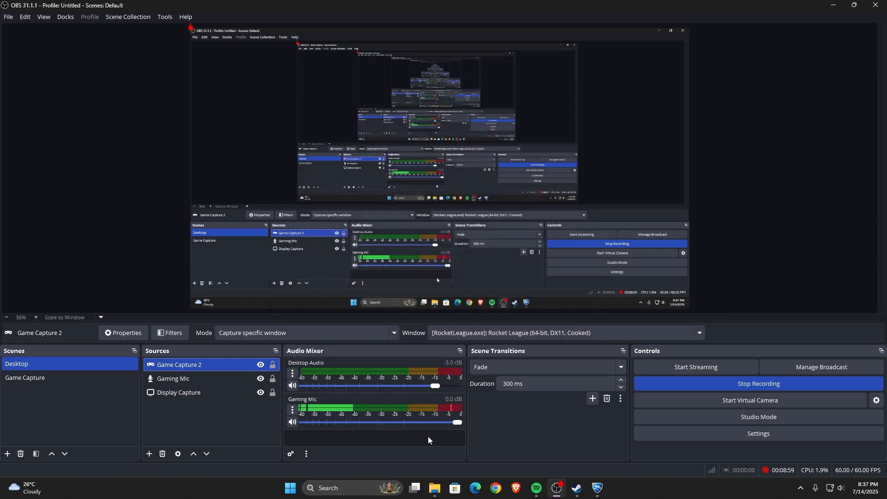
- Switch to the Rocket League window, rotate the view around the car in the main menu, and return to OBS Studio
{"action": "left_click", "coordinate": [596, 494]}
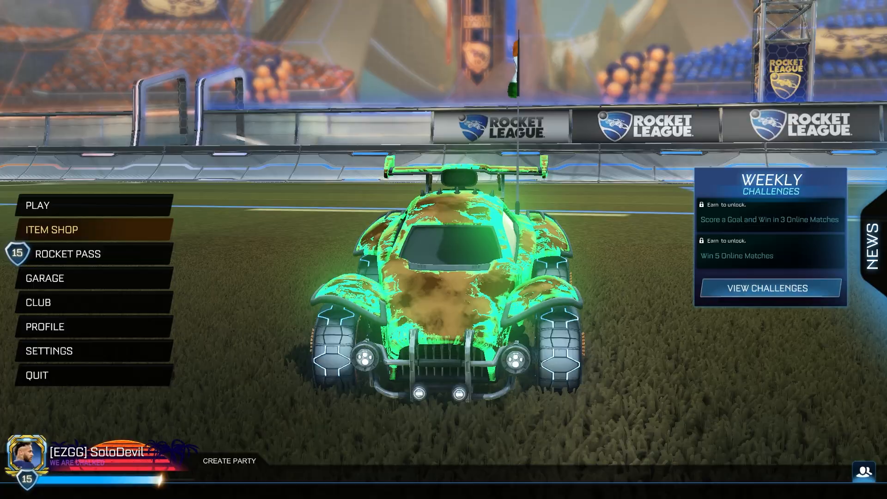
{"action": "left_click_drag", "start_coordinate": [407, 319], "coordinate": [567, 70]}
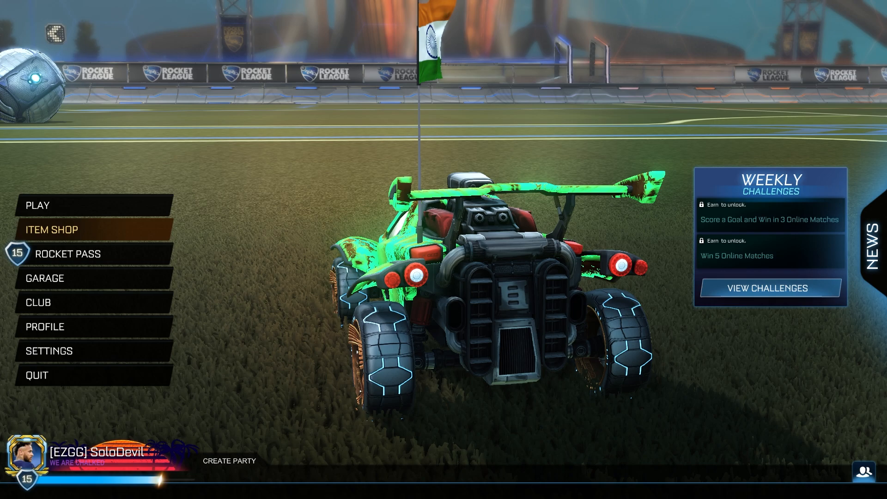
{"action": "key", "text": "alt+Tab"}
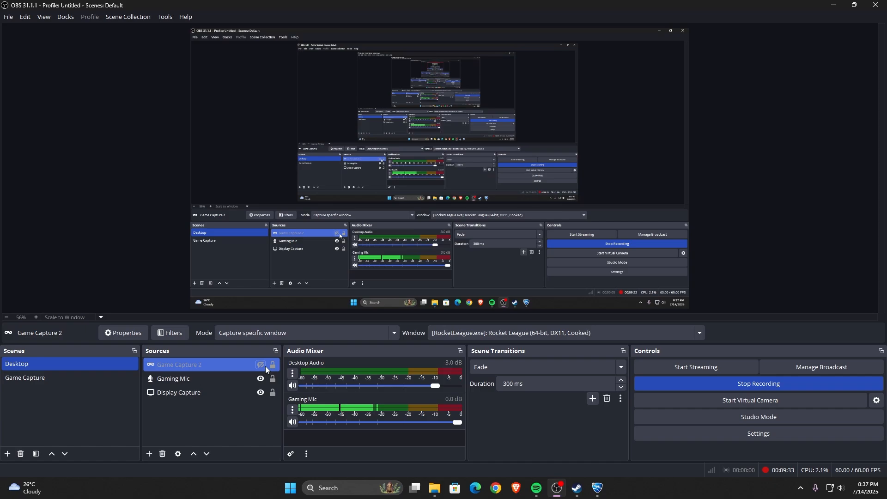
- Review the streaming and recording output settings and the video settings, and close the settings without changes
{"action": "left_click", "coordinate": [755, 432]}
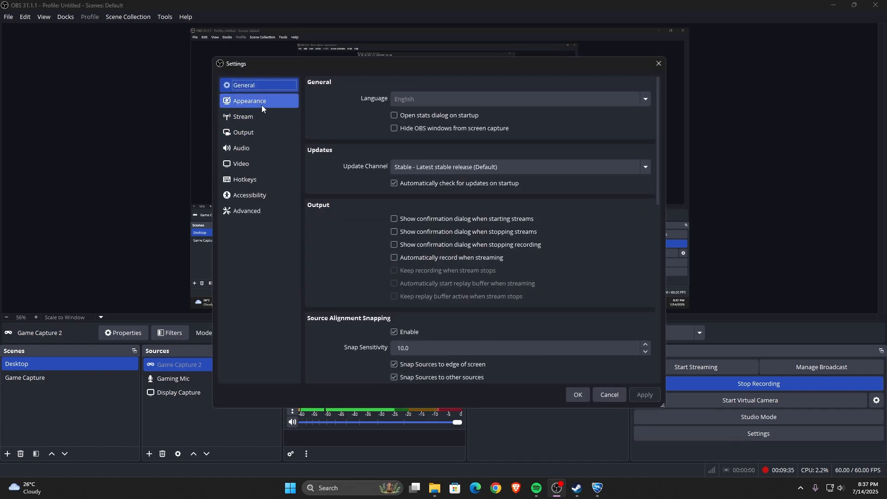
{"action": "left_click", "coordinate": [270, 133]}
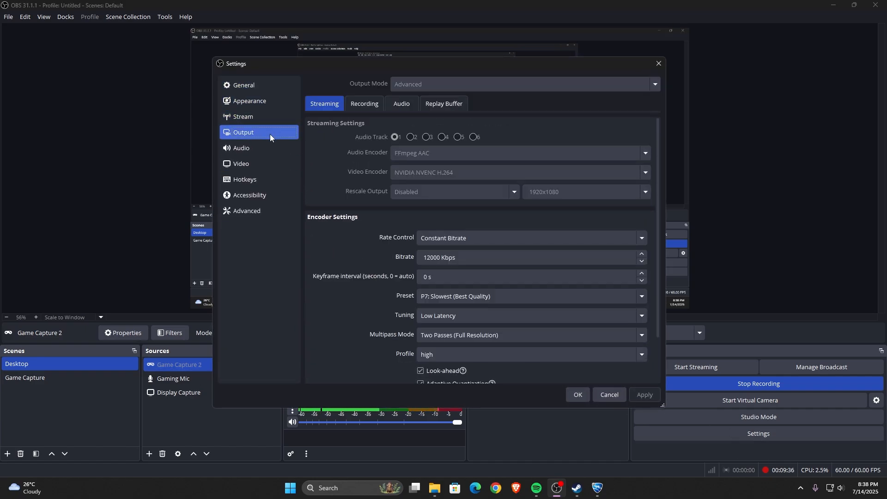
{"action": "left_click", "coordinate": [367, 109]}
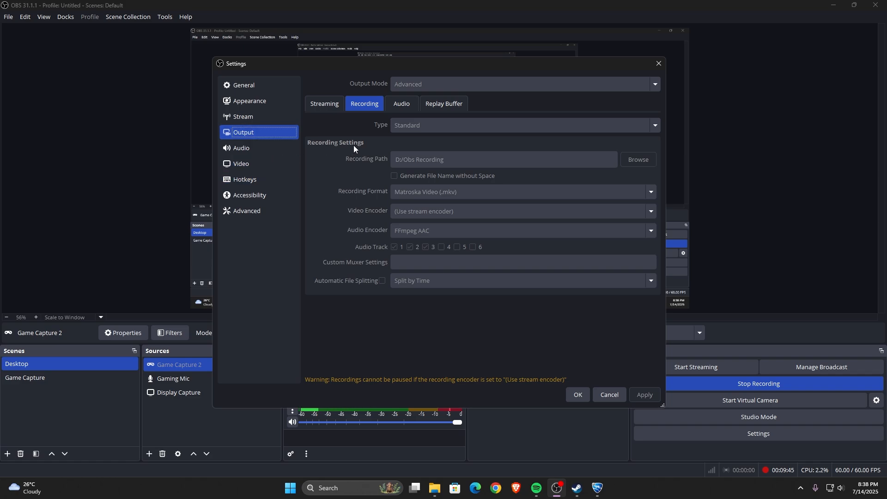
{"action": "left_click", "coordinate": [325, 104]}
{"action": "left_click", "coordinate": [363, 104]}
{"action": "left_click", "coordinate": [273, 153]}
{"action": "left_click", "coordinate": [266, 166]}
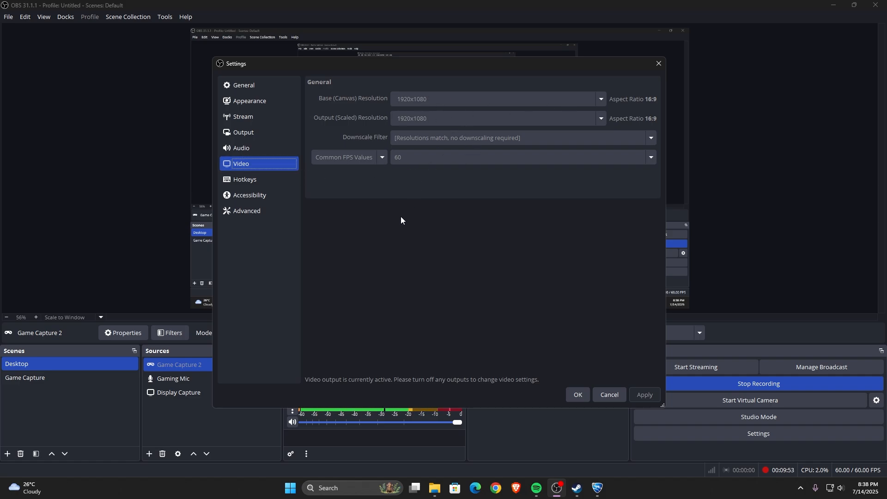
{"action": "left_click", "coordinate": [243, 119]}
{"action": "left_click", "coordinate": [253, 131]}
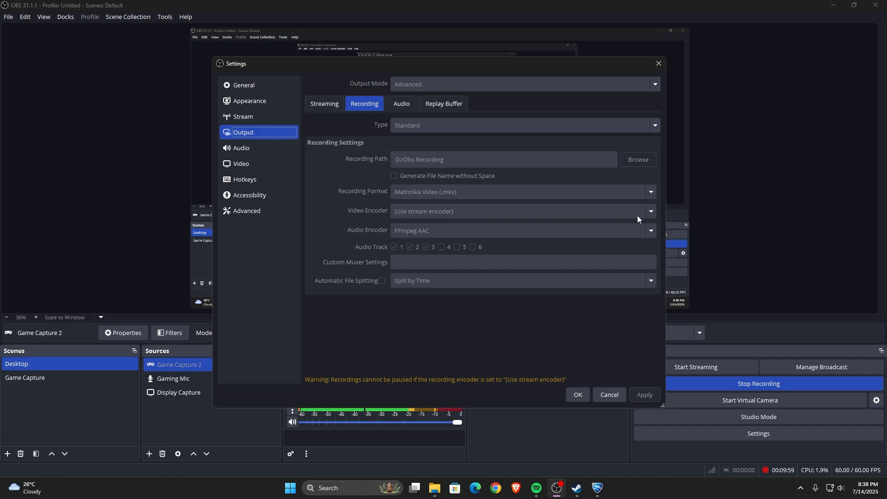
{"action": "left_click", "coordinate": [607, 399]}
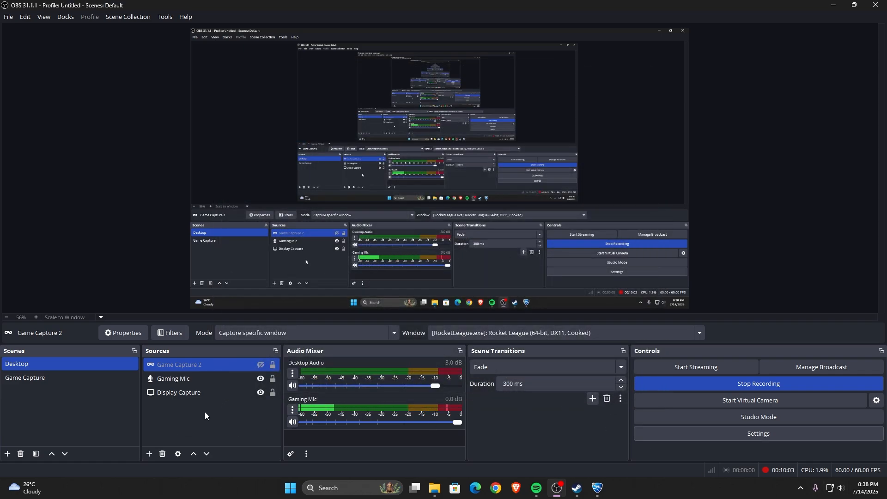